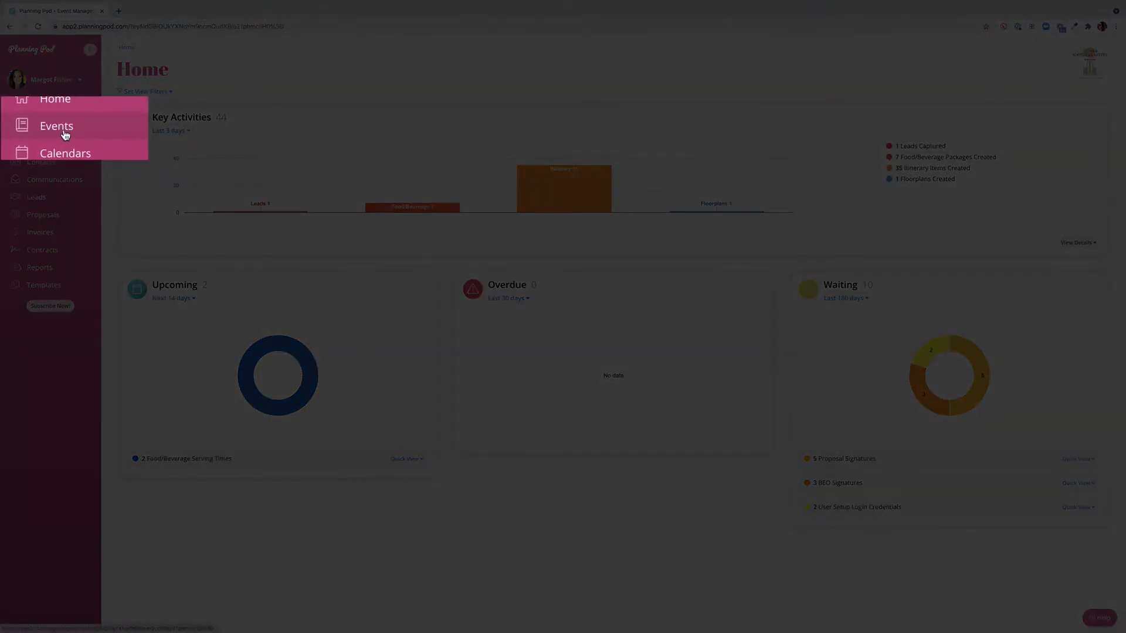
Open the New Year's Eve Gala event from the Events list.
left_click(56, 126)
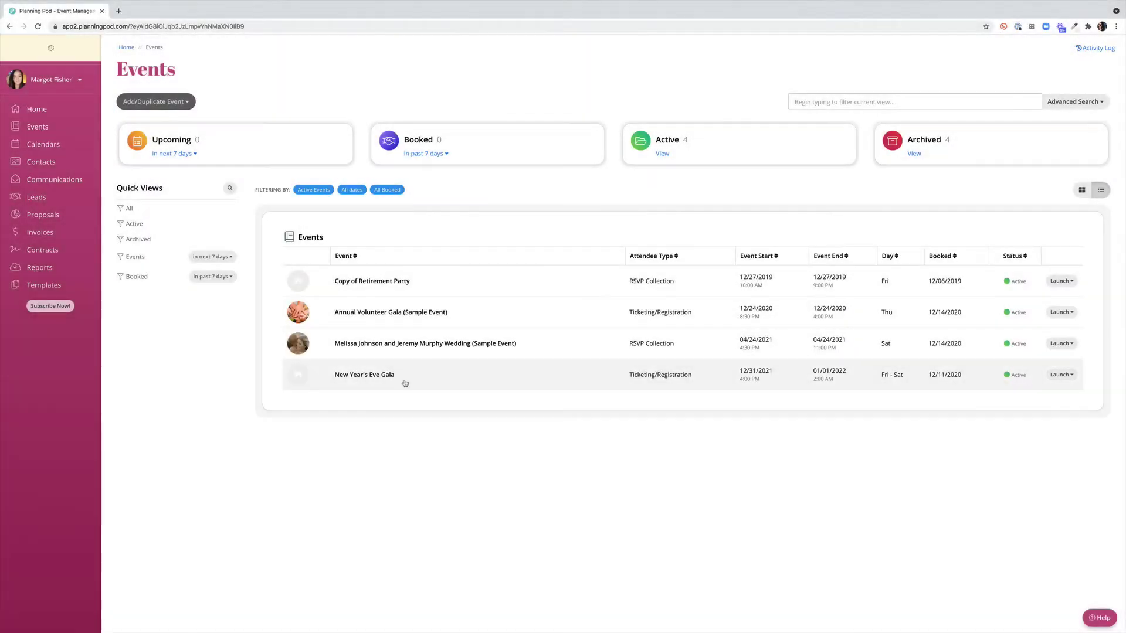
left_click(405, 382)
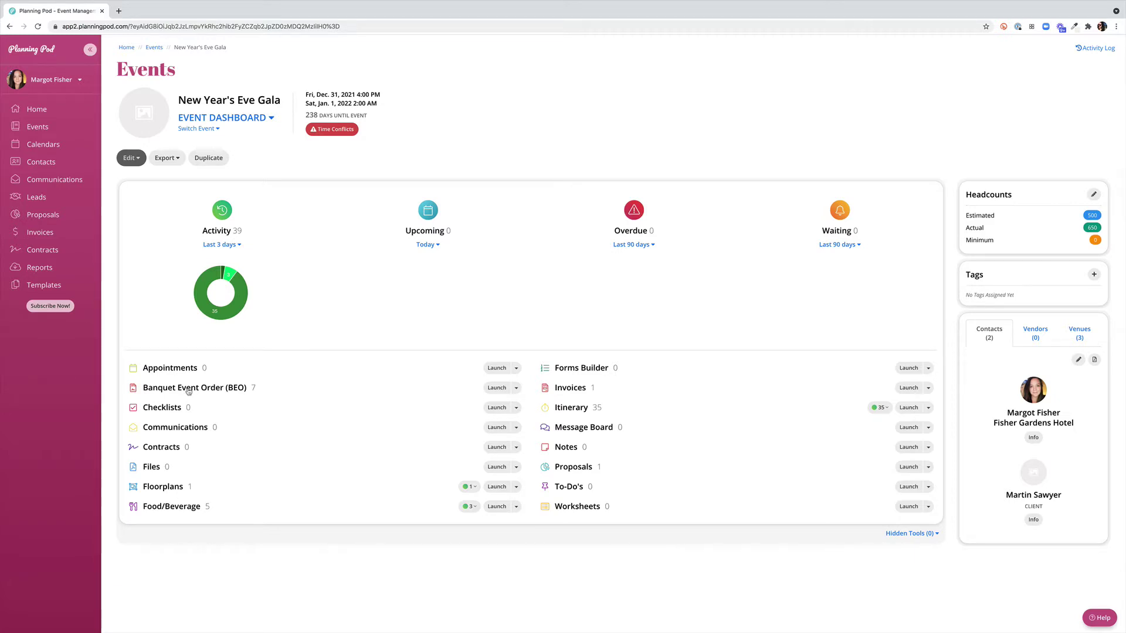
Open the gala's Banquet Event Order (BEO) from the event dashboard.
left_click(215, 390)
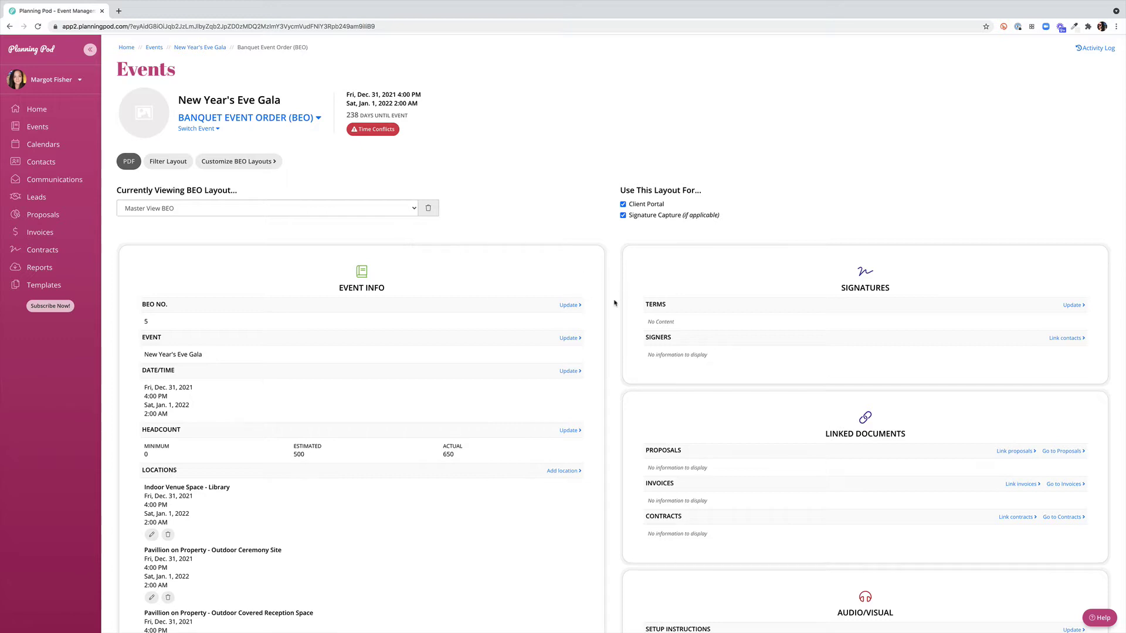
scroll(615, 304, "down", 2)
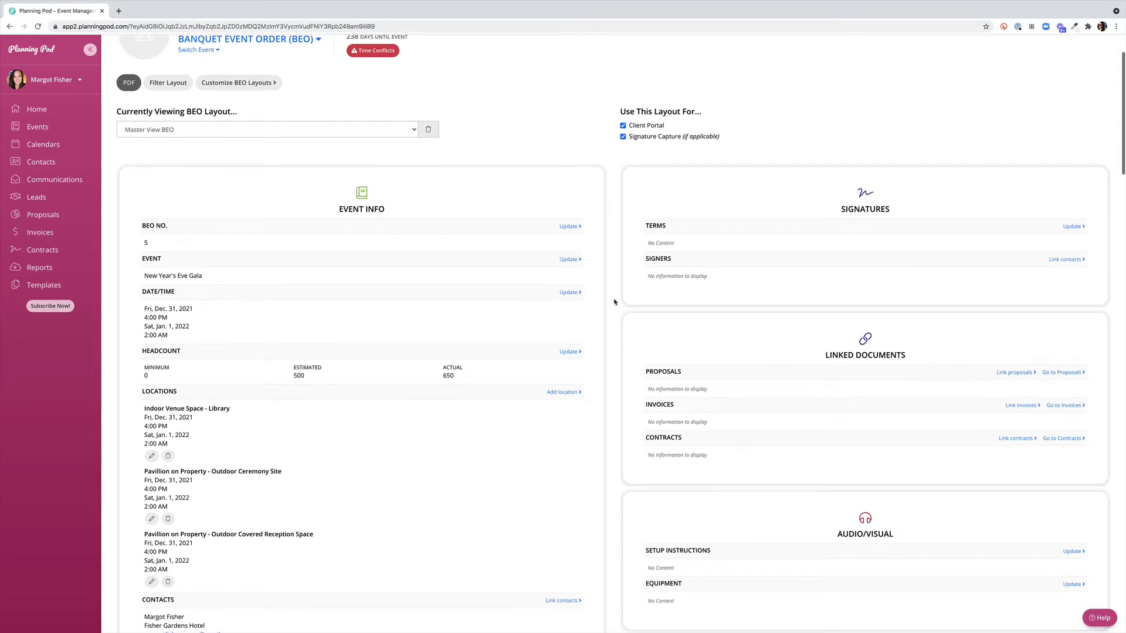
scroll(615, 302, "down", 1)
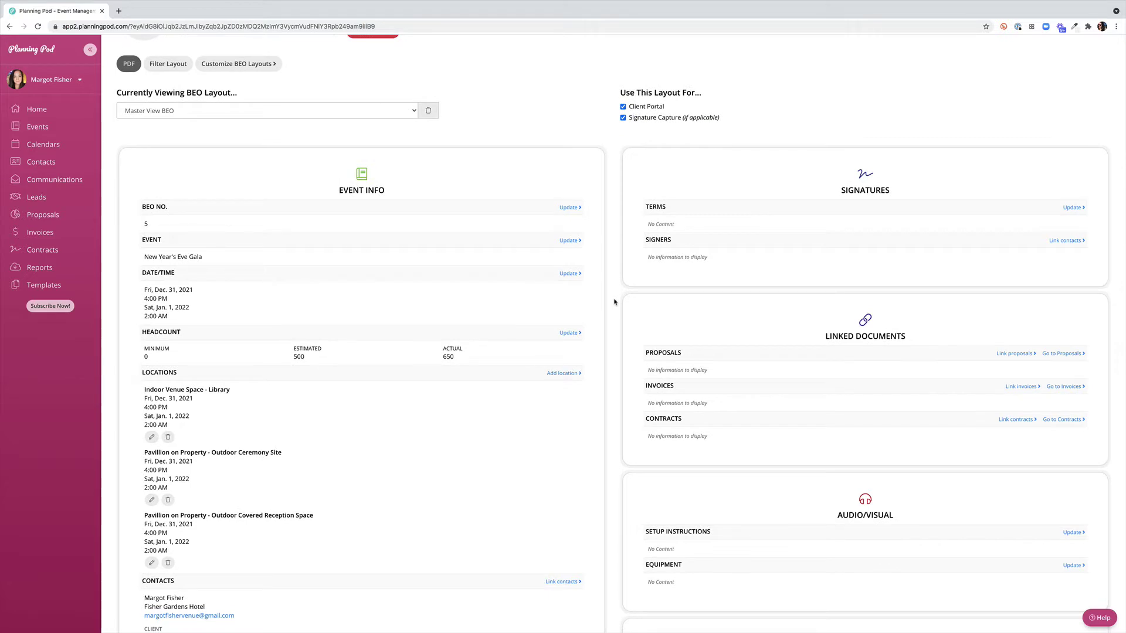
scroll(614, 302, "down", 1)
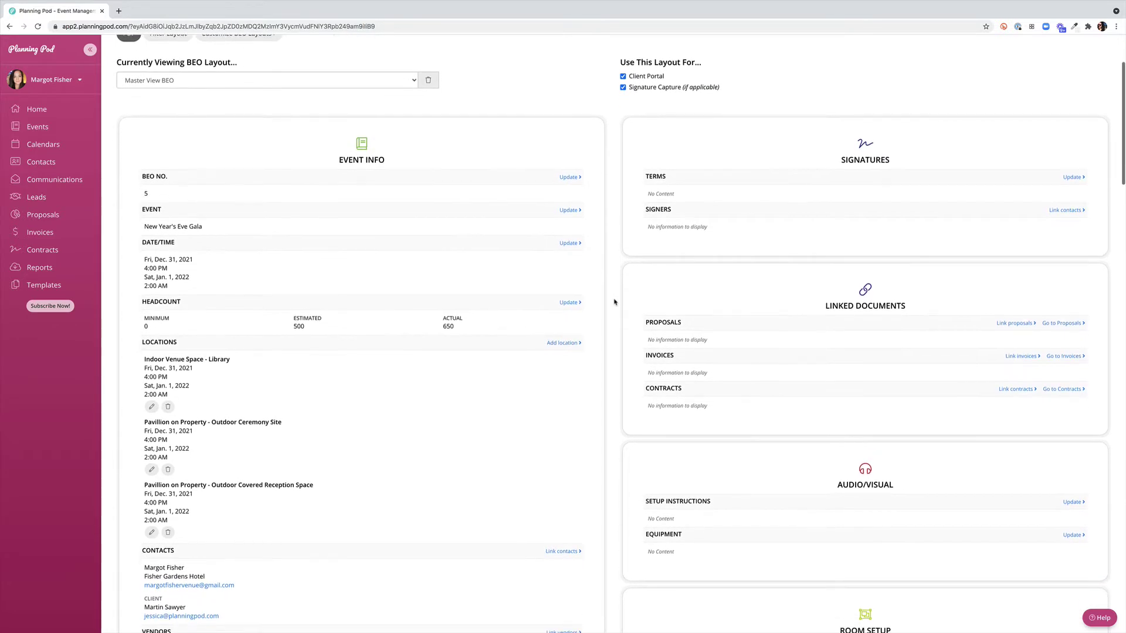
scroll(614, 302, "down", 2)
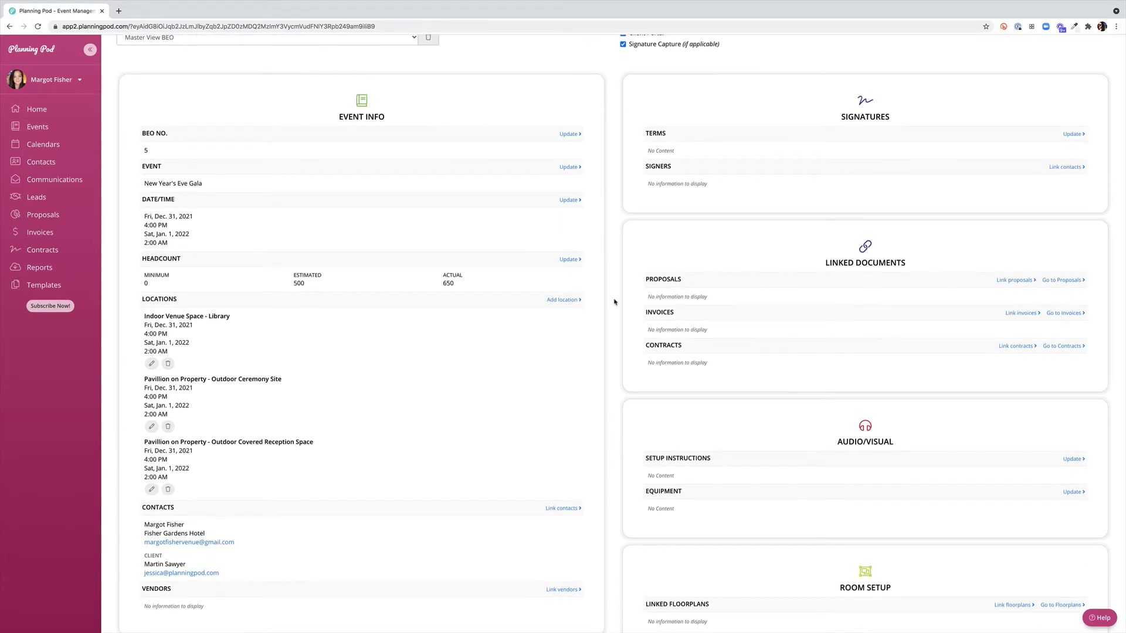
scroll(614, 301, "down", 1)
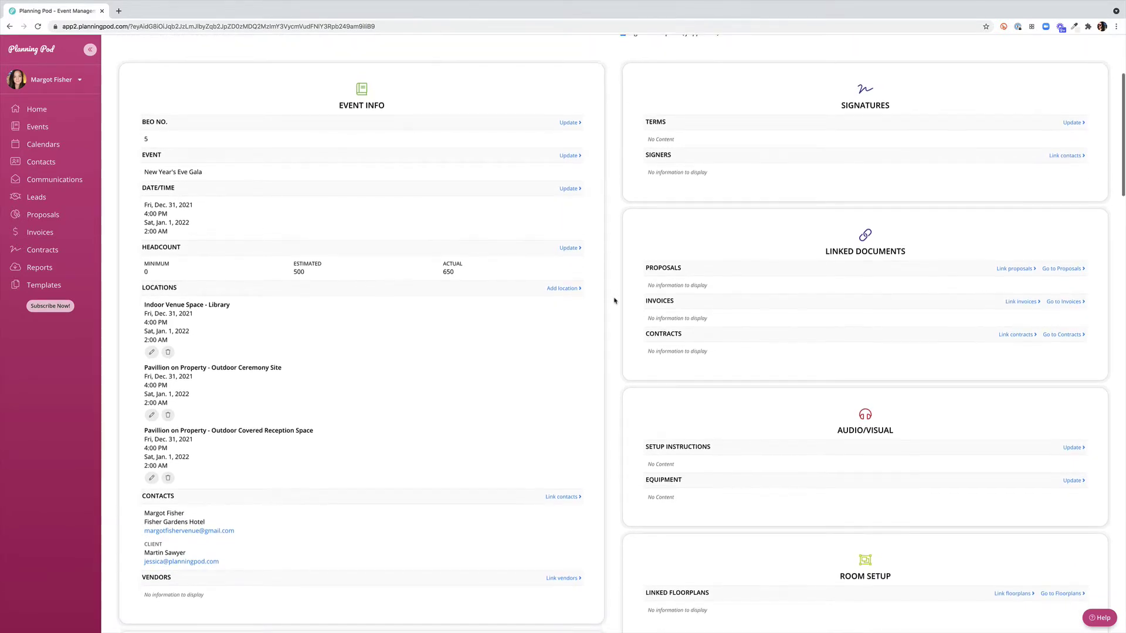
scroll(615, 302, "down", 1)
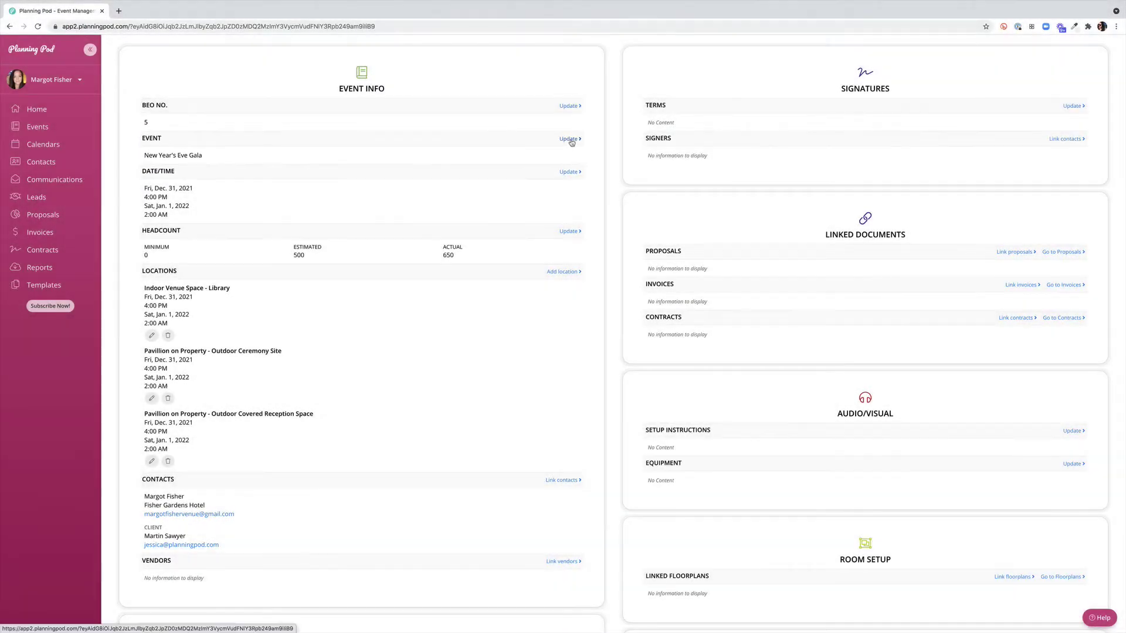
Set the EVENT row's description to 'a fun party!', removing a stray @, and save.
left_click(570, 139)
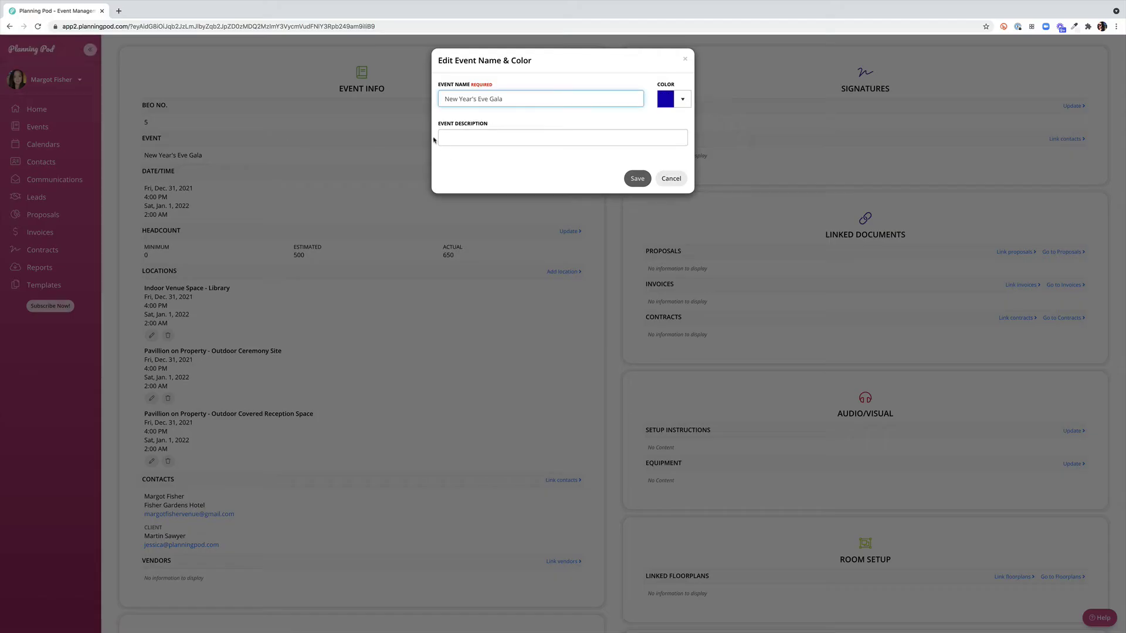
left_click(451, 138)
type("a")
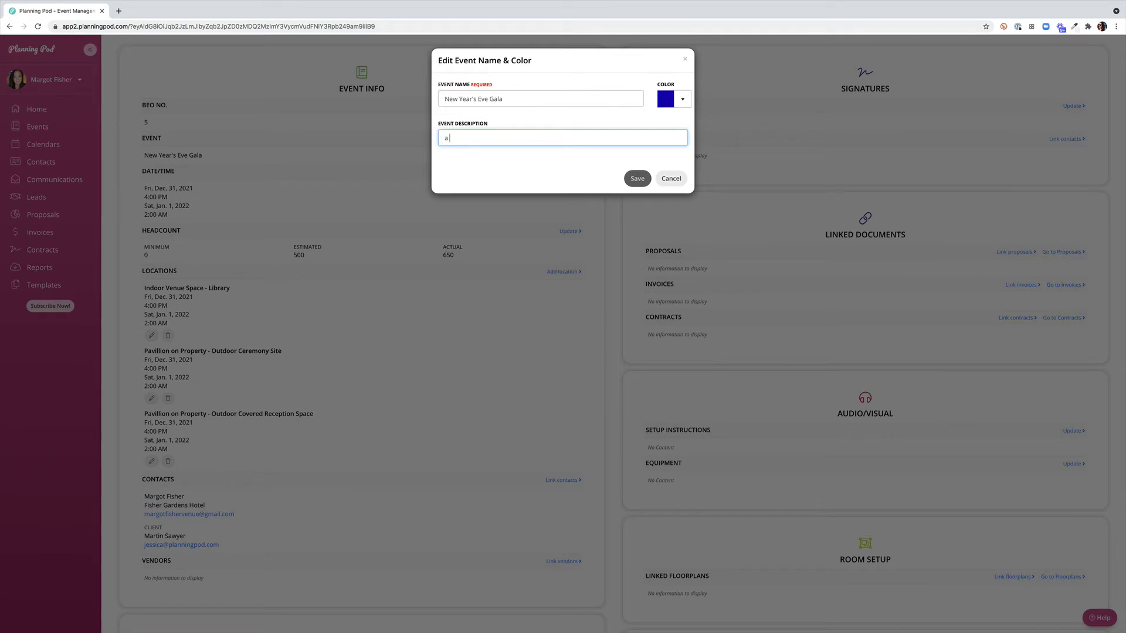
type("fun party@")
key("BackSpace")
type("!")
left_click(636, 179)
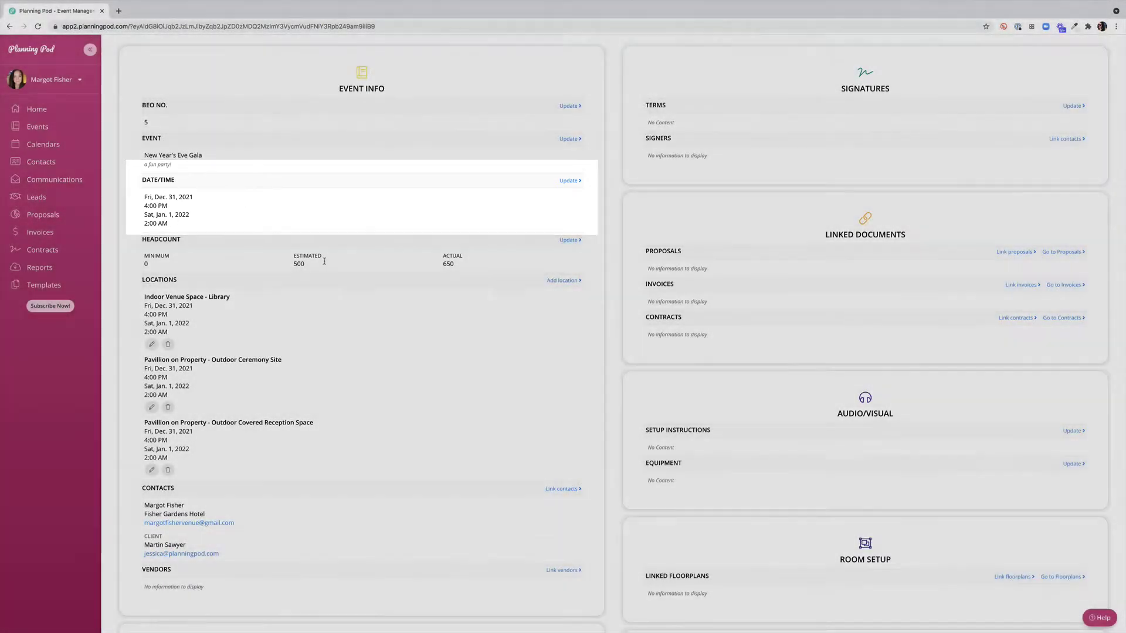
scroll(343, 279, "down", 2)
scroll(343, 279, "down", 1)
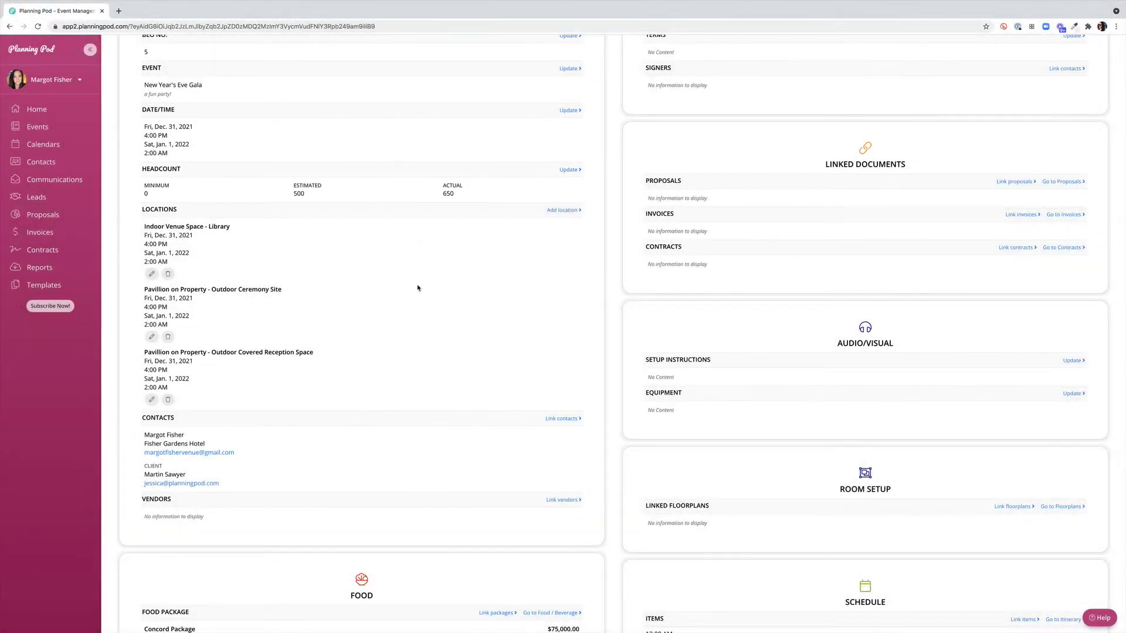
scroll(418, 288, "down", 2)
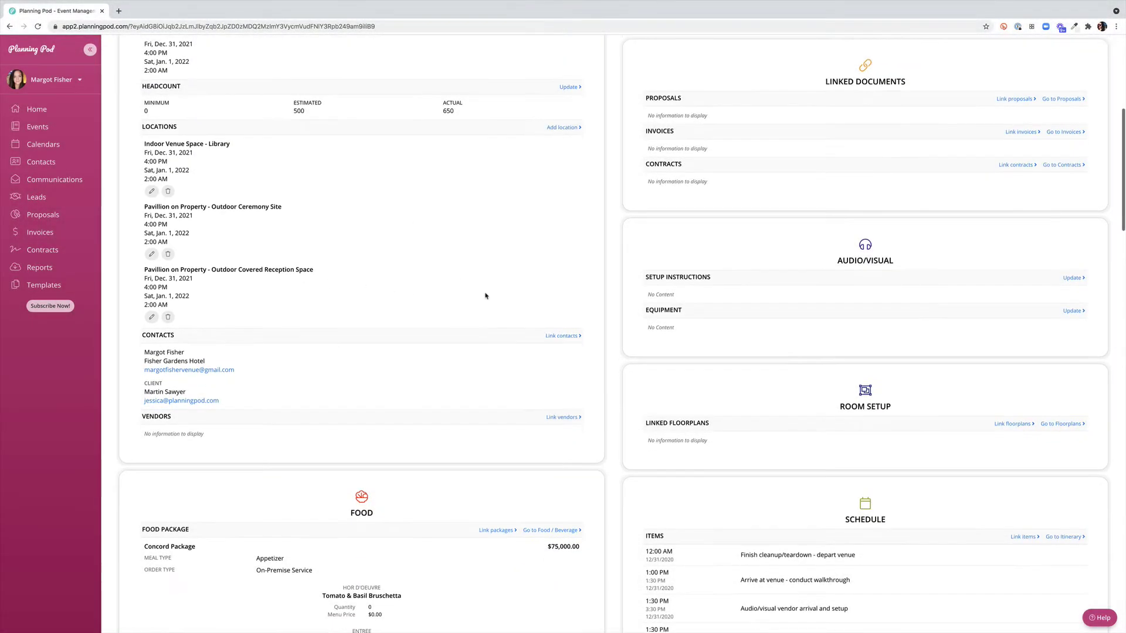
scroll(485, 296, "down", 2)
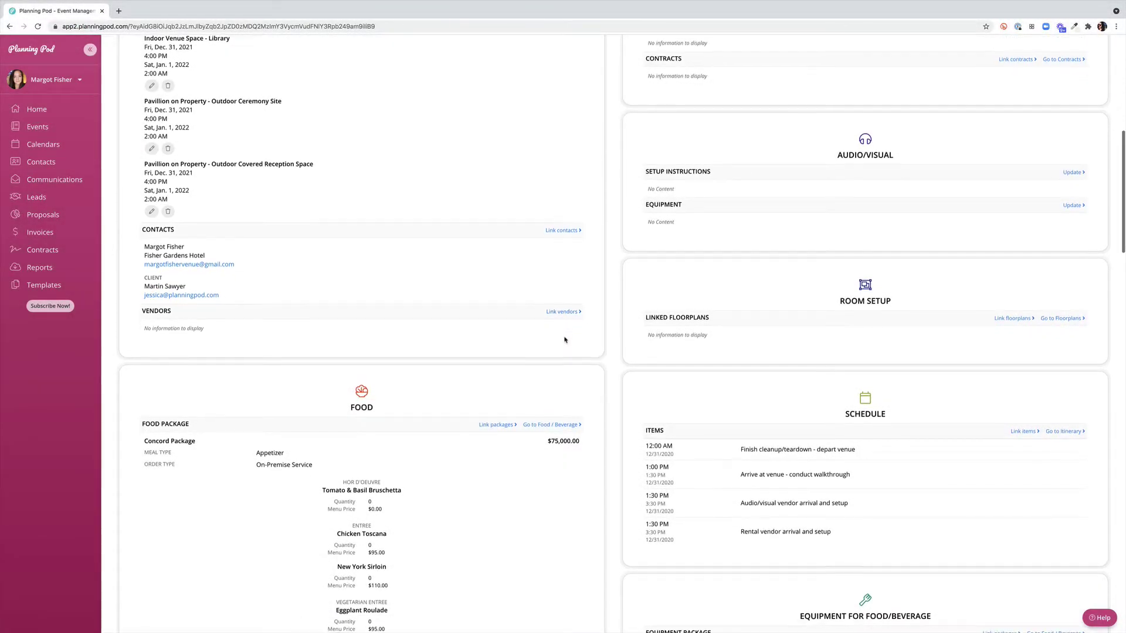
scroll(565, 340, "down", 3)
scroll(565, 339, "down", 2)
scroll(565, 340, "down", 2)
scroll(565, 340, "down", 2)
scroll(565, 340, "down", 2)
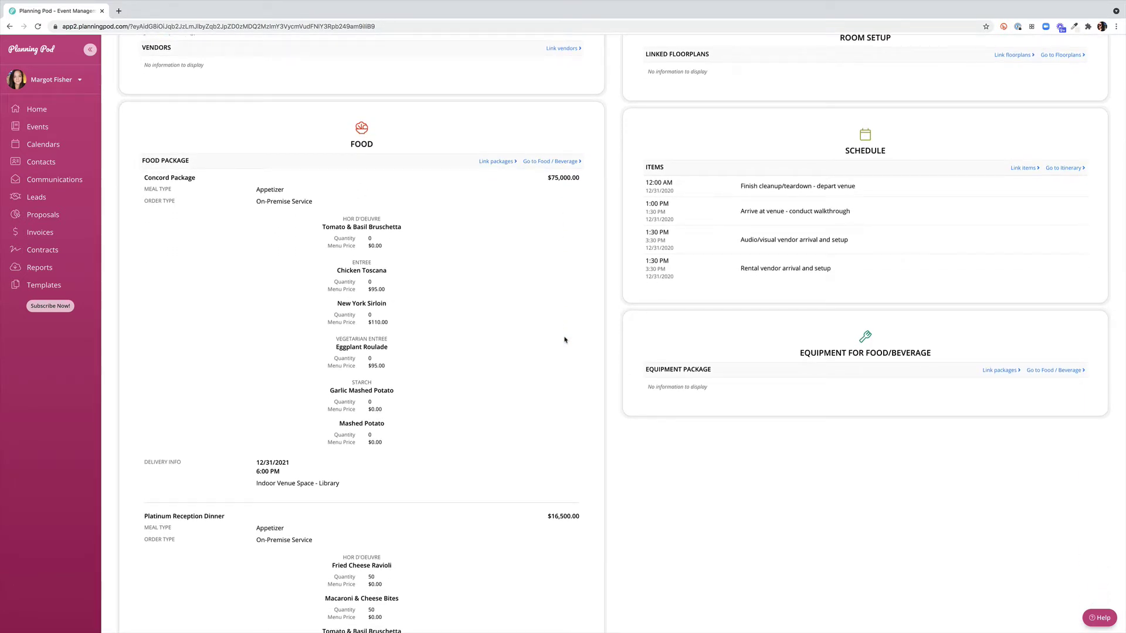
scroll(565, 340, "down", 1)
scroll(565, 340, "down", 1)
scroll(564, 340, "down", 1)
scroll(565, 340, "down", 1)
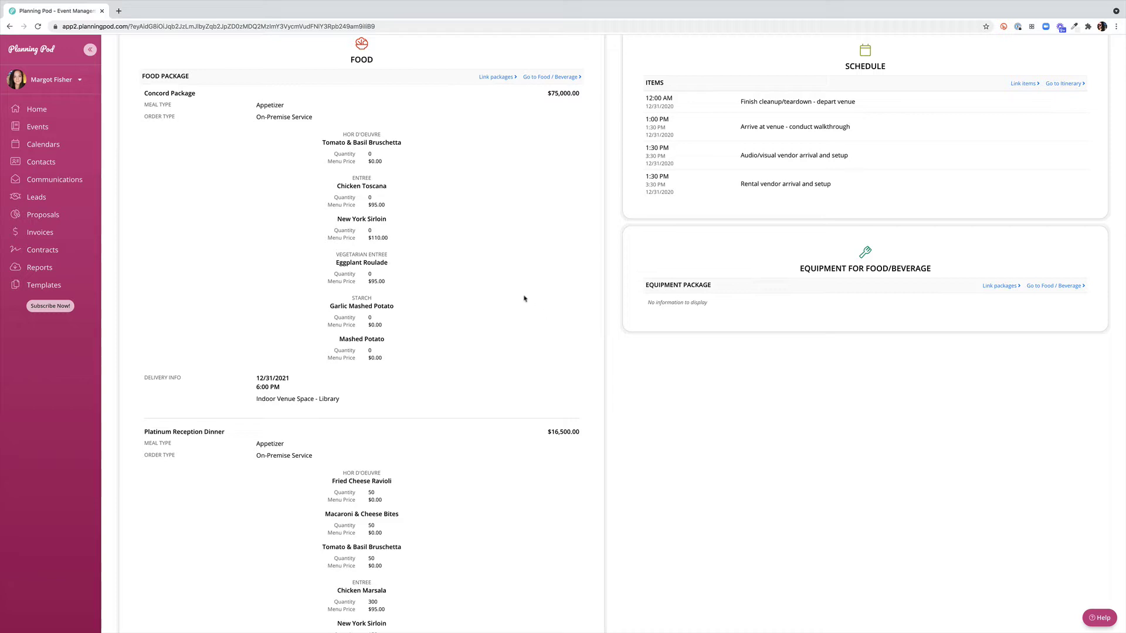
scroll(519, 298, "down", 1)
scroll(494, 298, "down", 2)
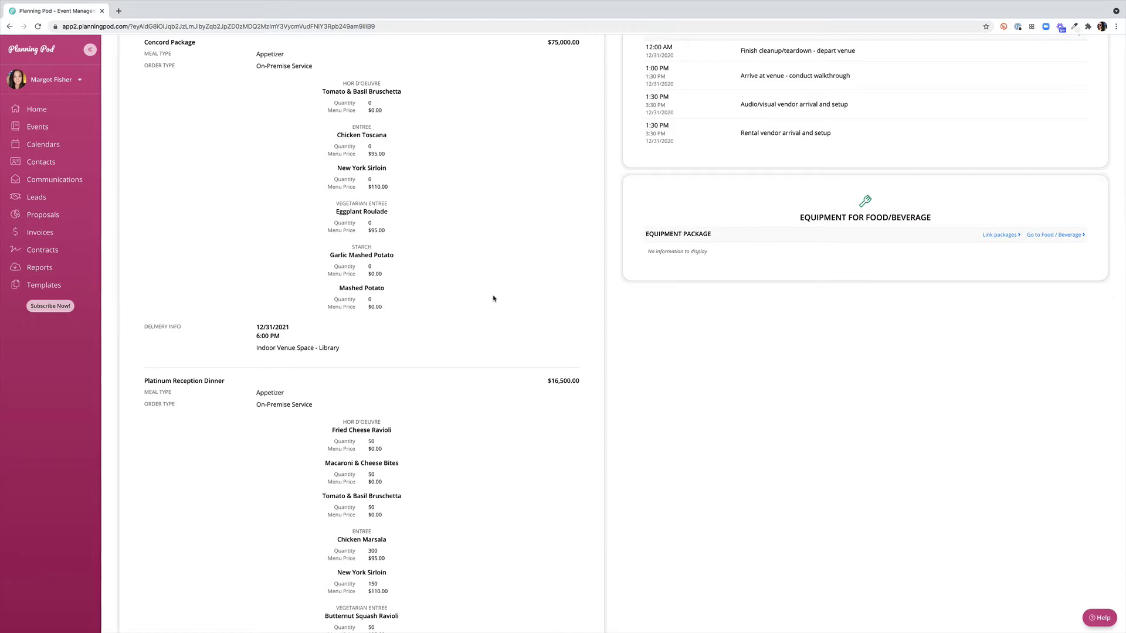
scroll(494, 297, "down", 2)
scroll(494, 299, "down", 2)
scroll(494, 299, "down", 2)
scroll(493, 299, "down", 2)
scroll(494, 298, "down", 2)
scroll(493, 299, "down", 2)
scroll(493, 298, "down", 2)
scroll(494, 297, "down", 2)
scroll(493, 298, "down", 1)
scroll(494, 298, "down", 2)
scroll(493, 299, "down", 2)
scroll(494, 298, "down", 2)
scroll(493, 299, "down", 2)
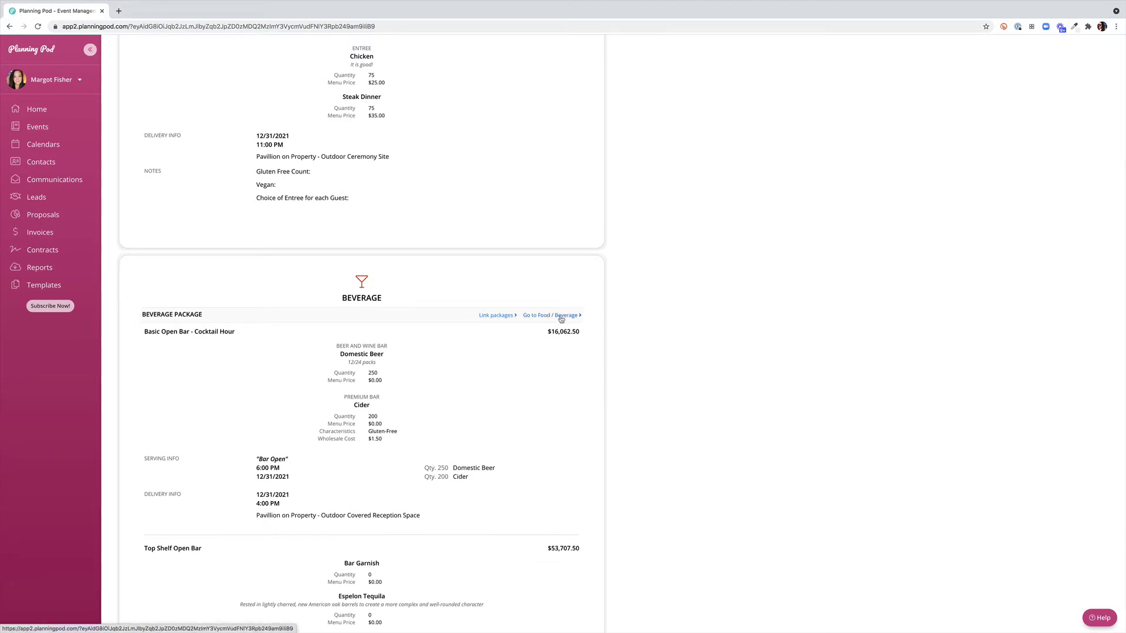
Save Concord Package, Platinum Reception Dinner and Premium 3 Course Meal as the BEO's linked food packages.
left_click(496, 316)
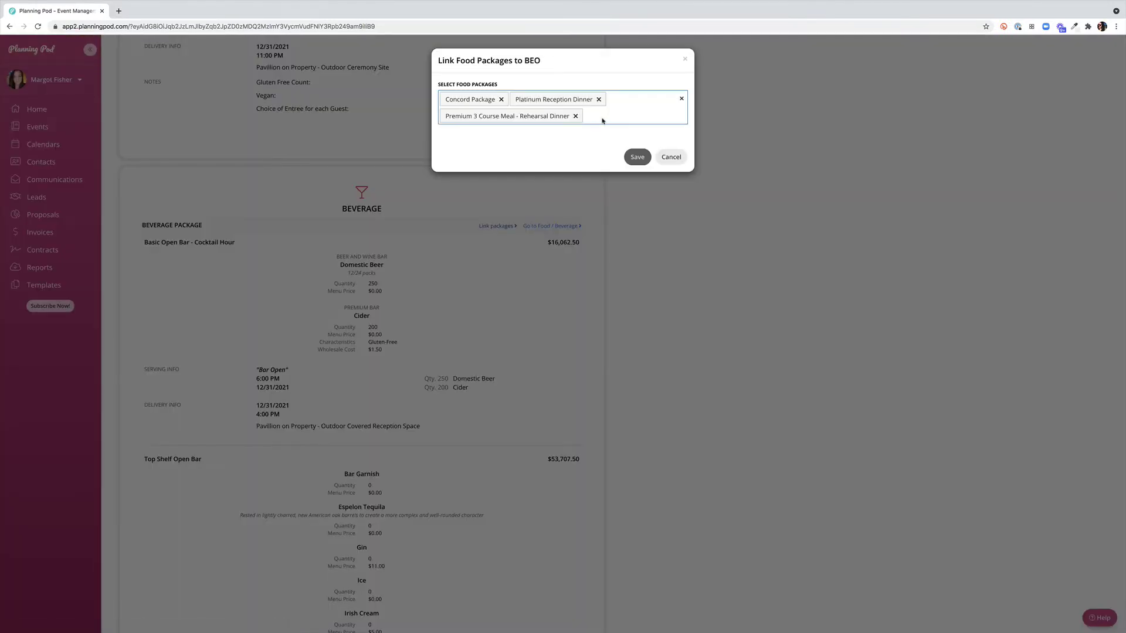
left_click(603, 119)
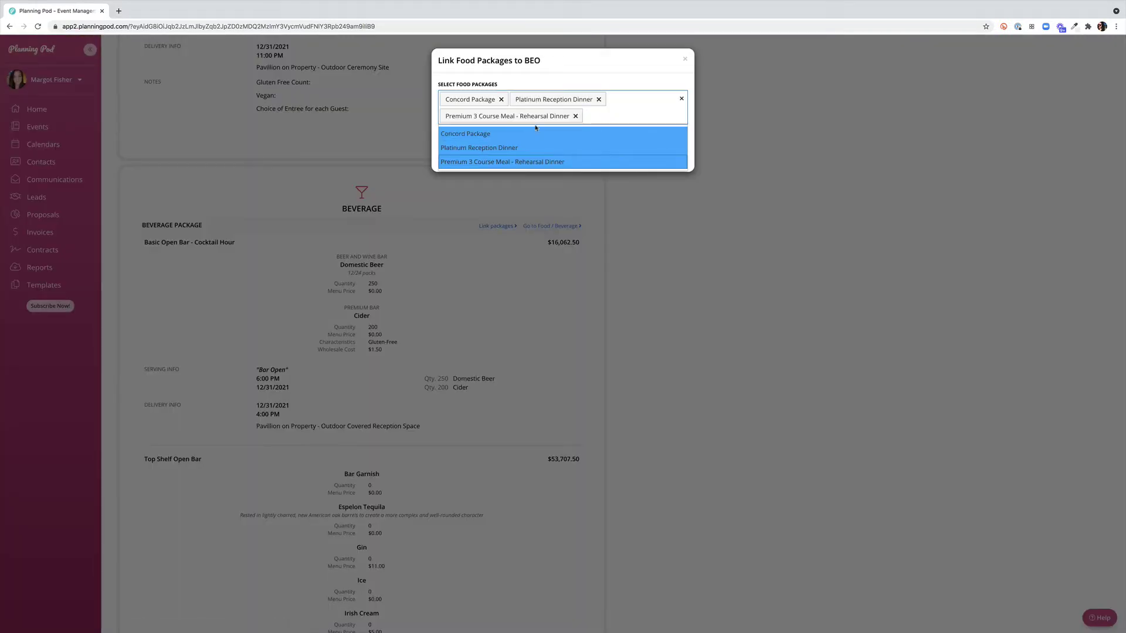
left_click(640, 81)
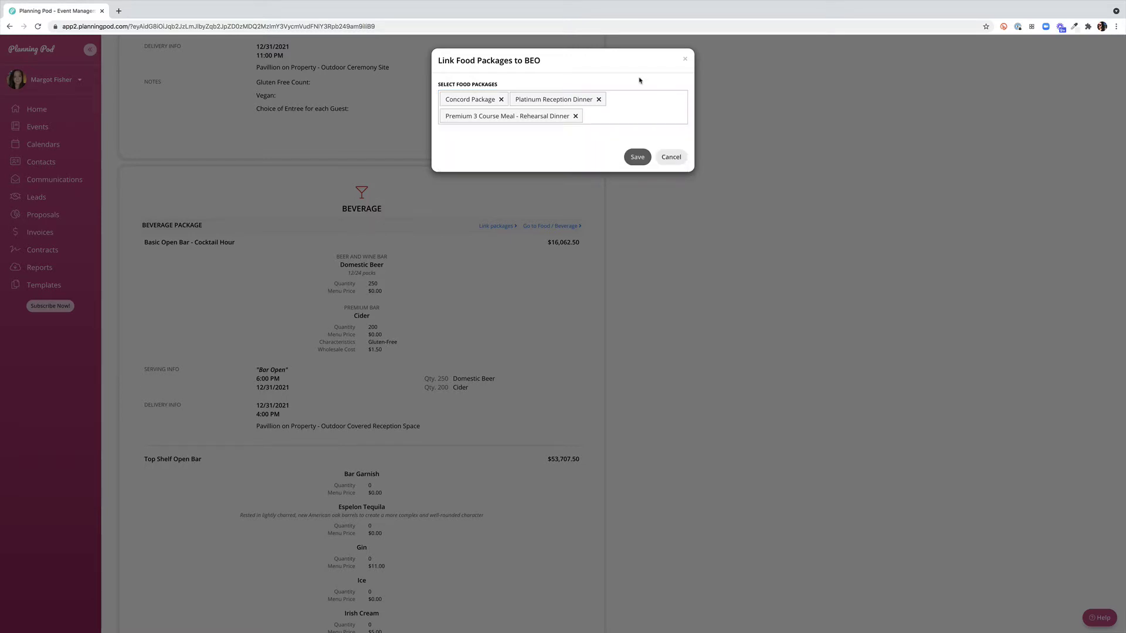
left_click(637, 156)
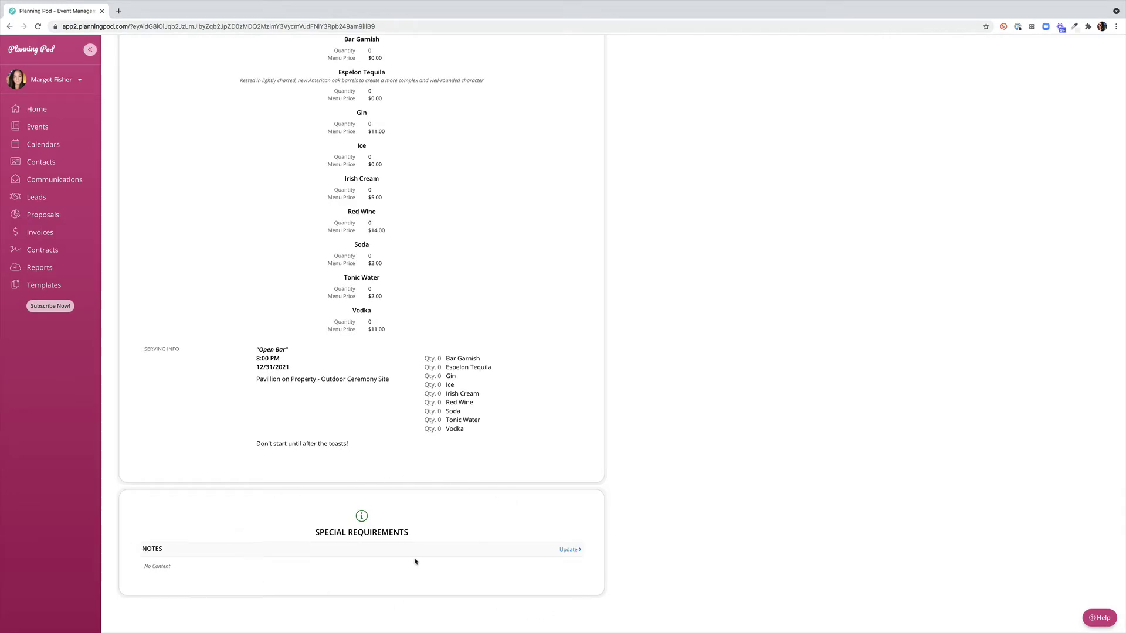
Save 'Bride is gluten free' as the BEO's Special Requirements Notes.
left_click(570, 548)
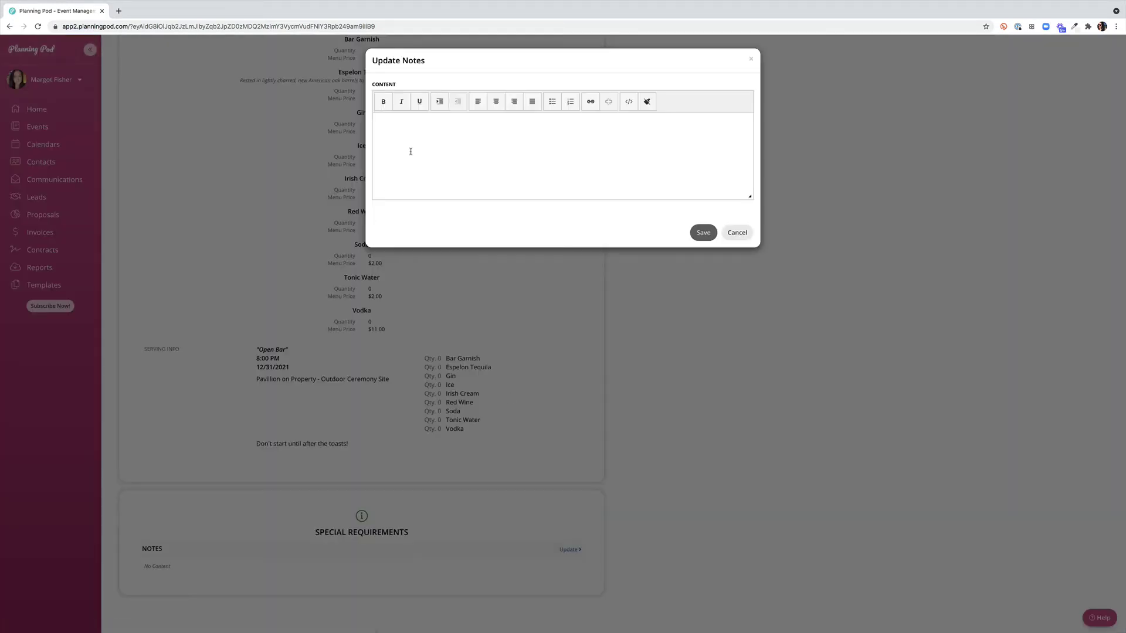
type("Bride is gluten free")
left_click(703, 232)
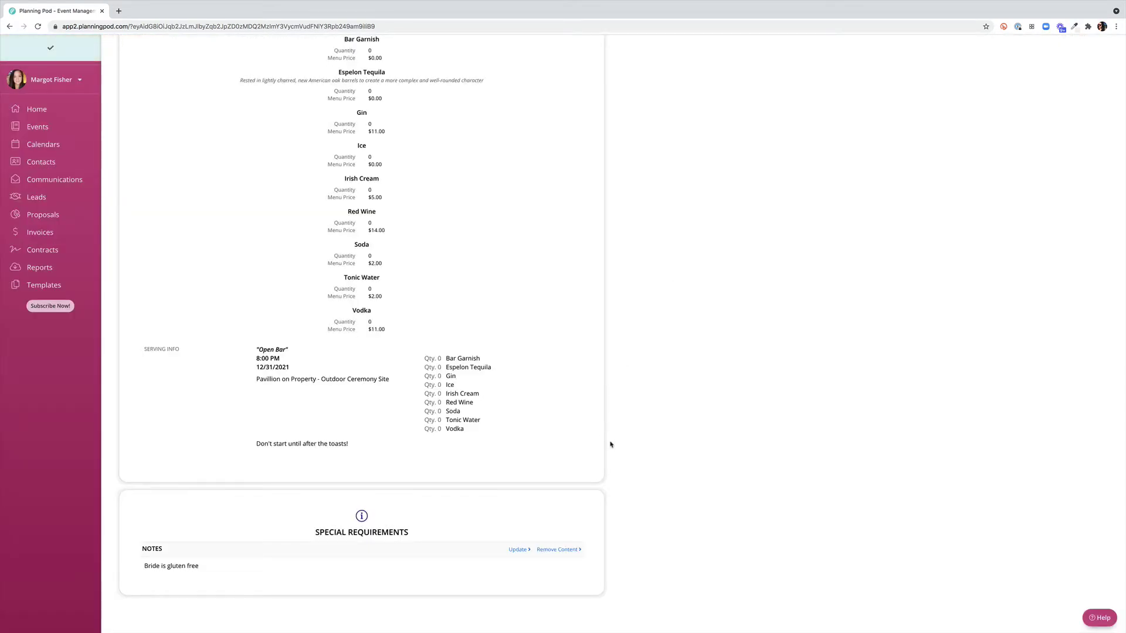
scroll(611, 444, "up", 5)
scroll(611, 445, "up", 5)
scroll(610, 444, "up", 5)
scroll(610, 444, "up", 5)
scroll(611, 444, "up", 5)
scroll(611, 444, "up", 5)
scroll(611, 444, "up", 5)
scroll(611, 445, "up", 3)
scroll(610, 445, "up", 2)
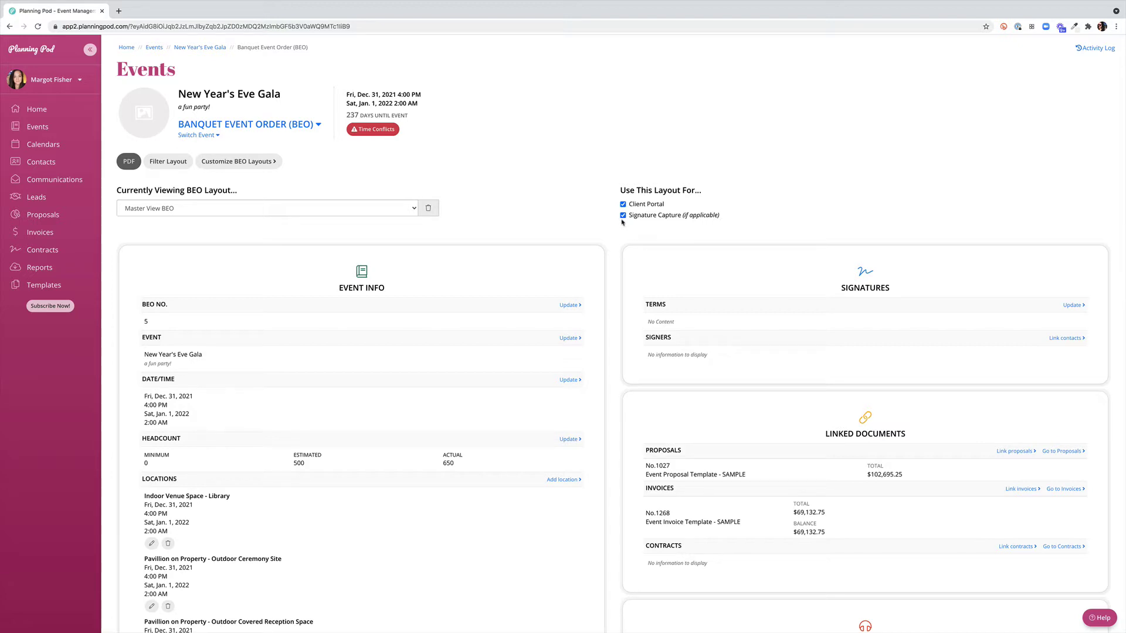
left_click(1066, 338)
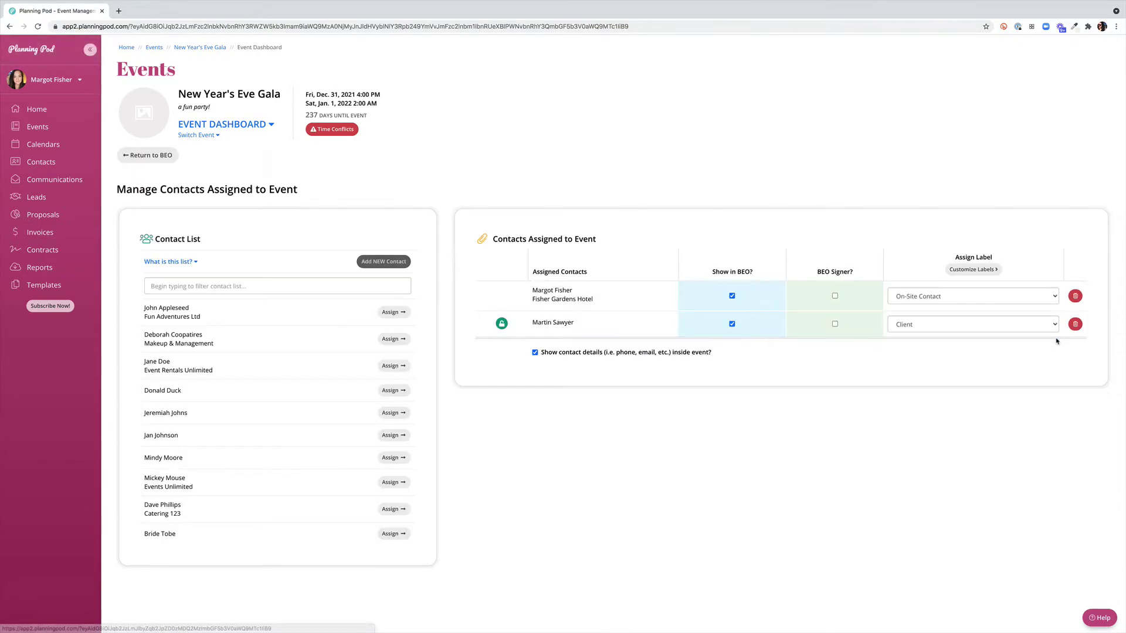
left_click(835, 323)
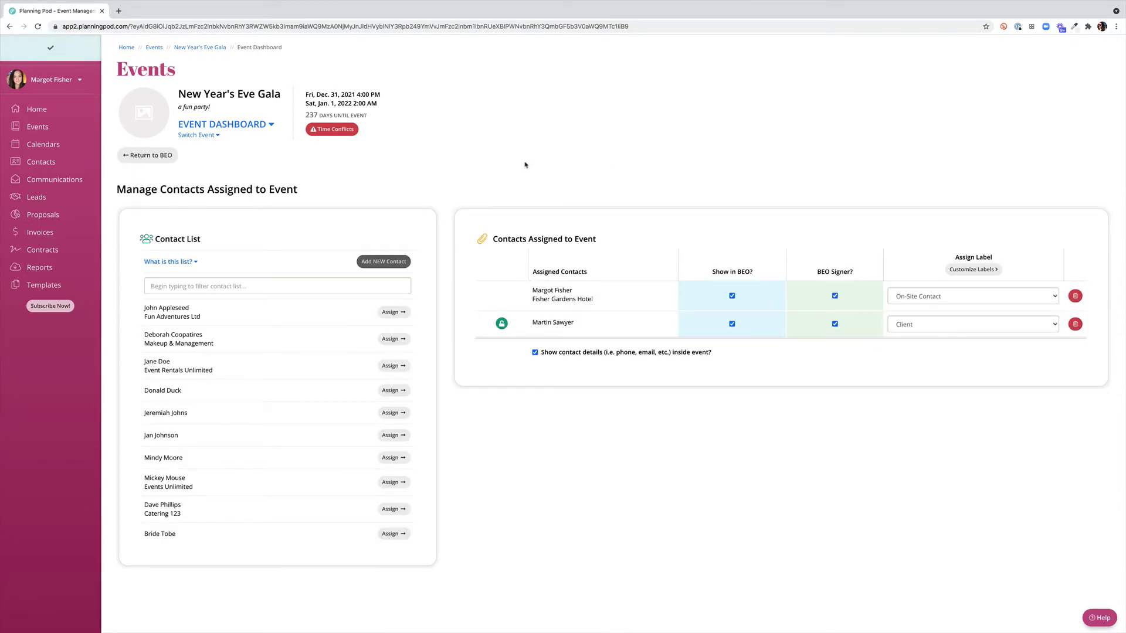
left_click(147, 155)
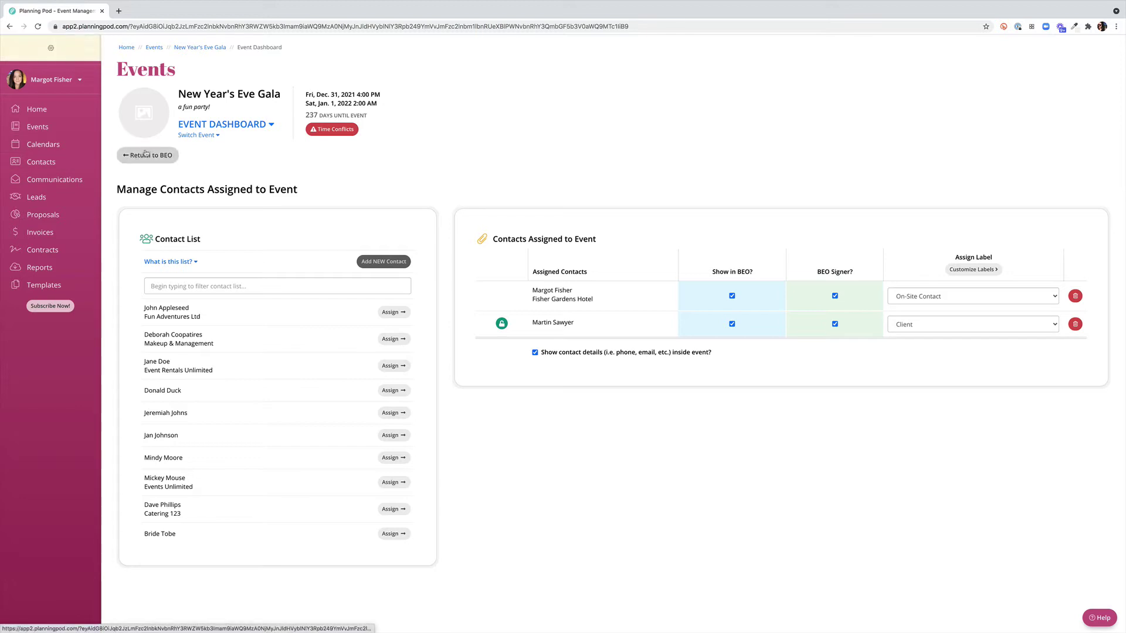
scroll(810, 282, "down", 3)
scroll(822, 295, "down", 1)
left_click(1074, 225)
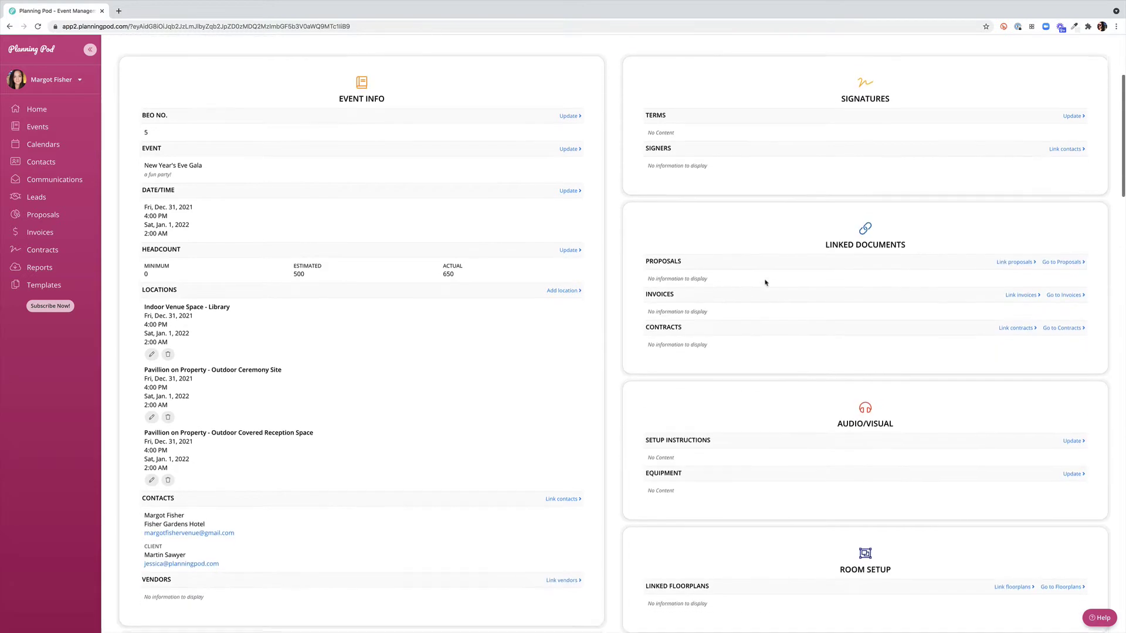
scroll(765, 282, "down", 3)
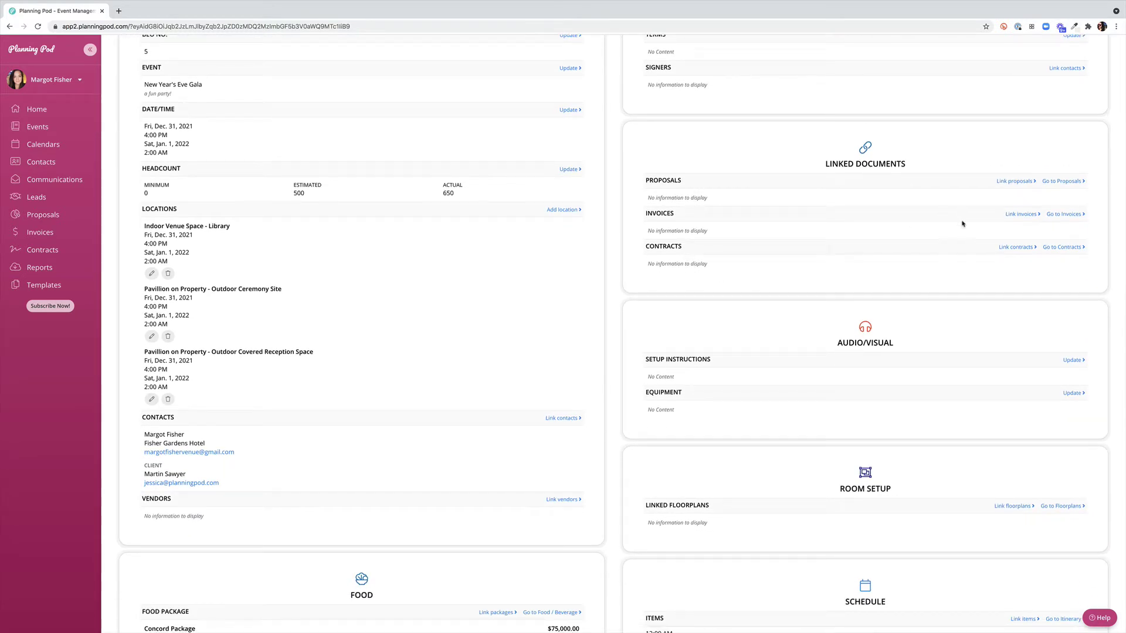
Link proposal No.1027 (Event Proposal Template - SAMPLE) to the BEO.
left_click(1017, 182)
left_click(555, 102)
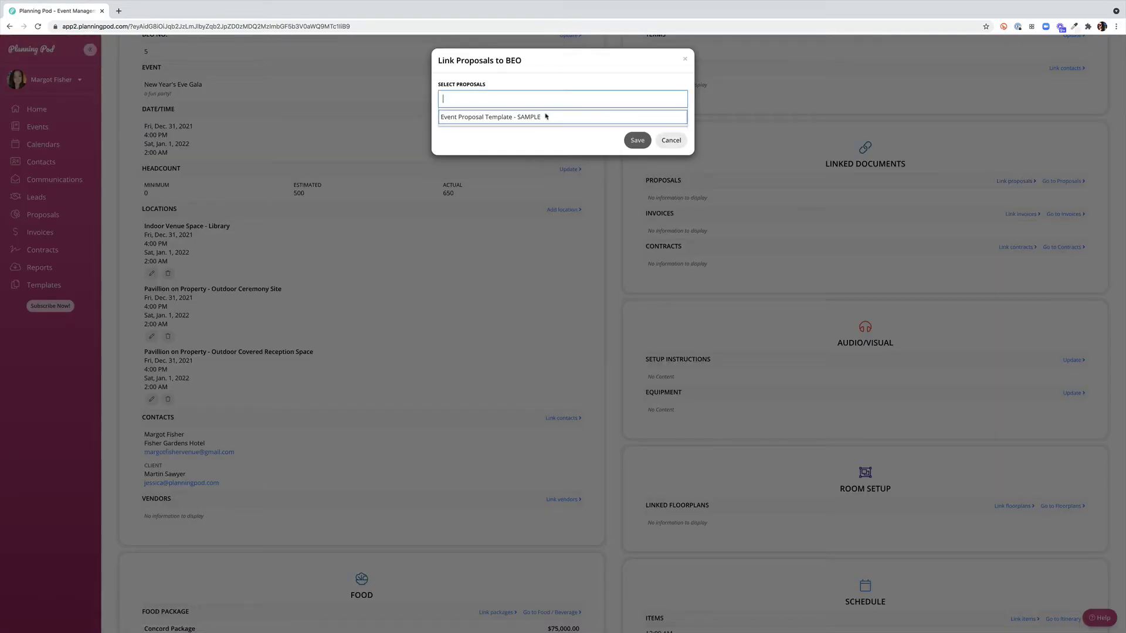
left_click(536, 118)
left_click(636, 141)
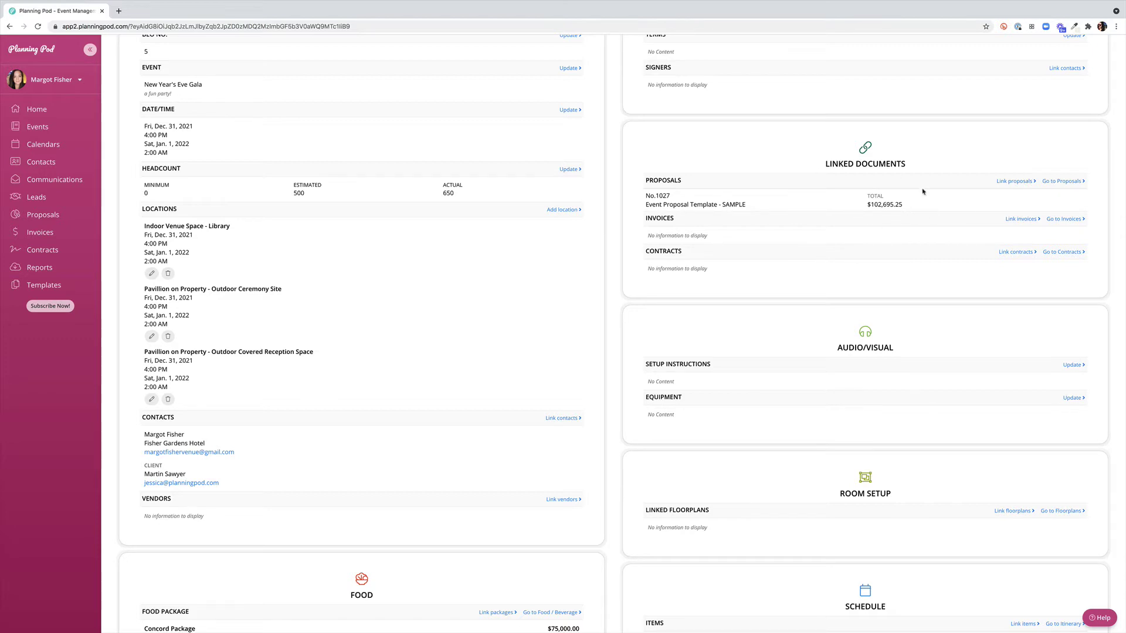
Link invoice No.1268 (Event Invoice Template - SAMPLE) to the BEO.
left_click(1021, 218)
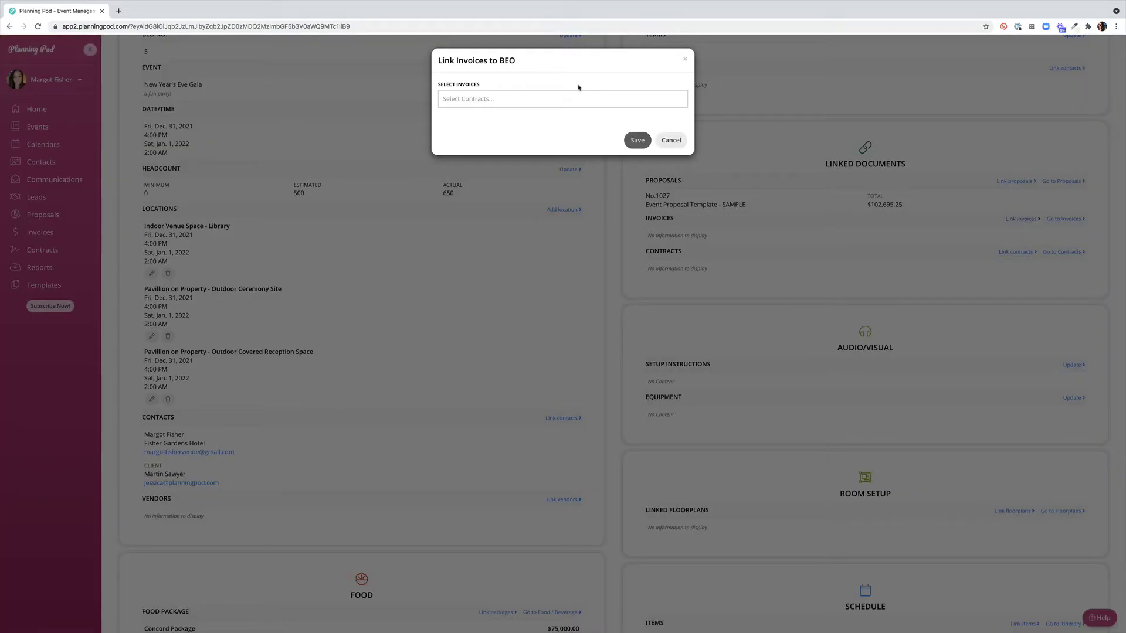
left_click(563, 99)
left_click(565, 115)
left_click(637, 140)
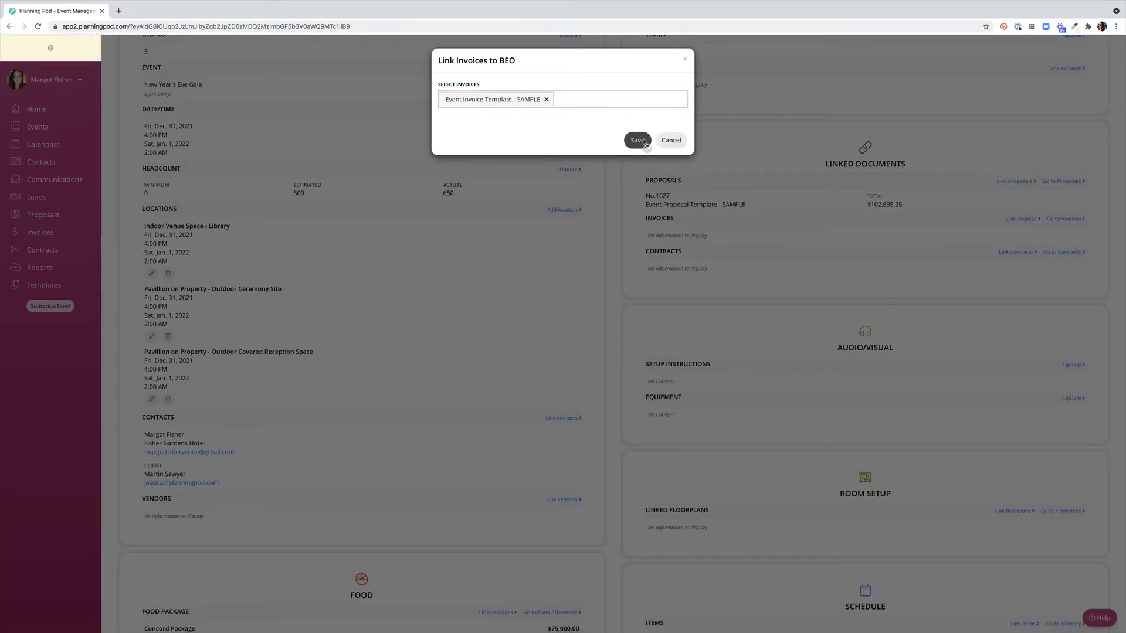
scroll(852, 236, "down", 2)
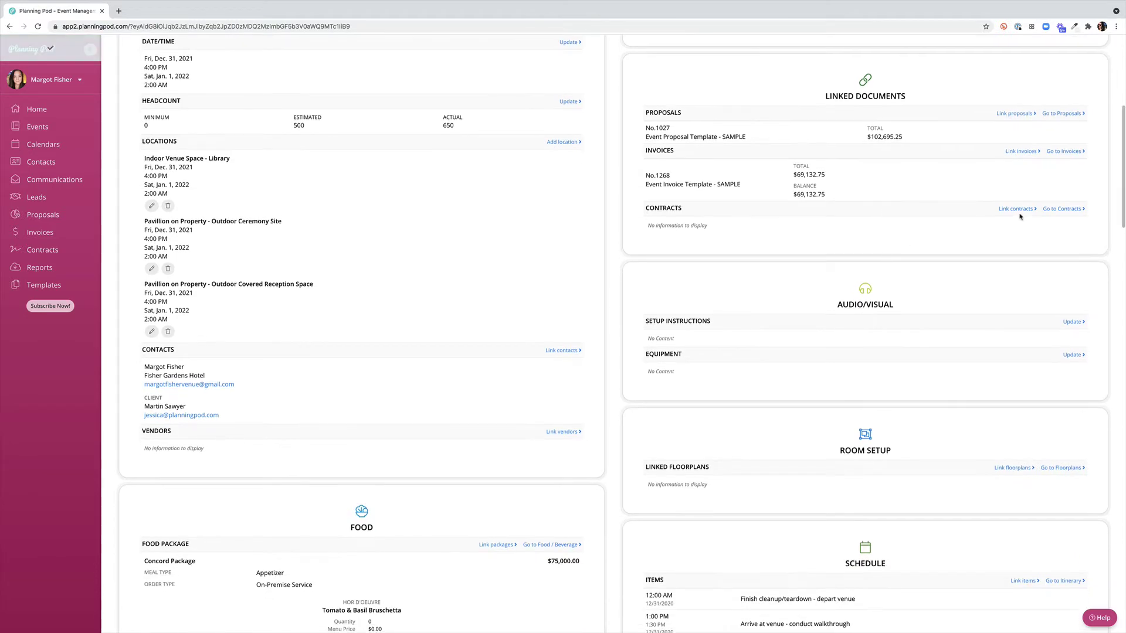
scroll(949, 256, "down", 3)
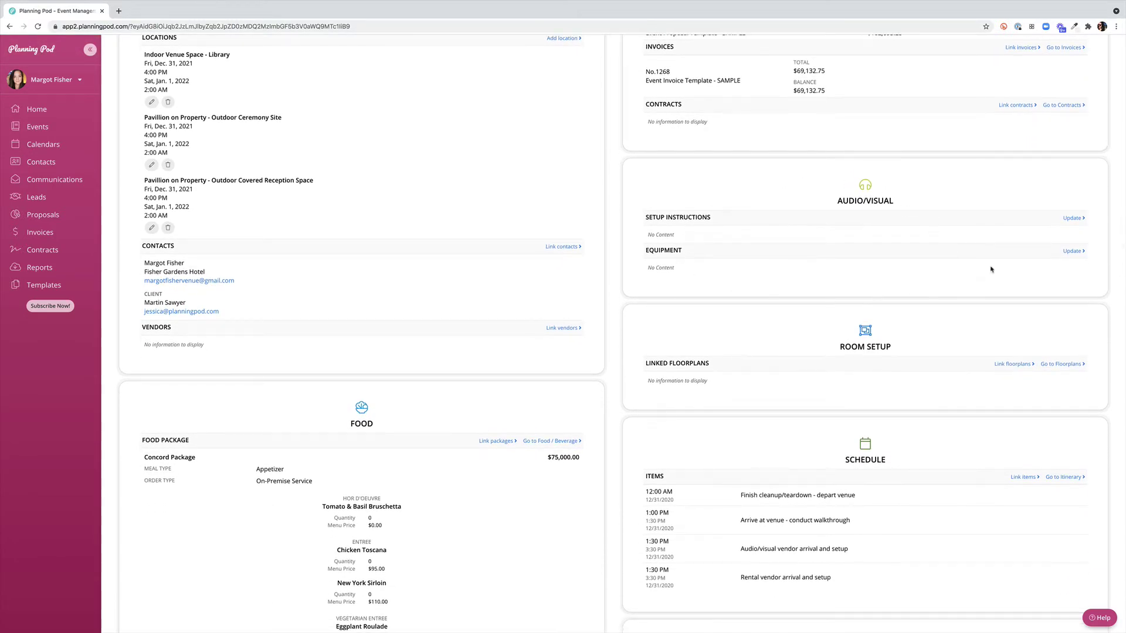
left_click(1073, 218)
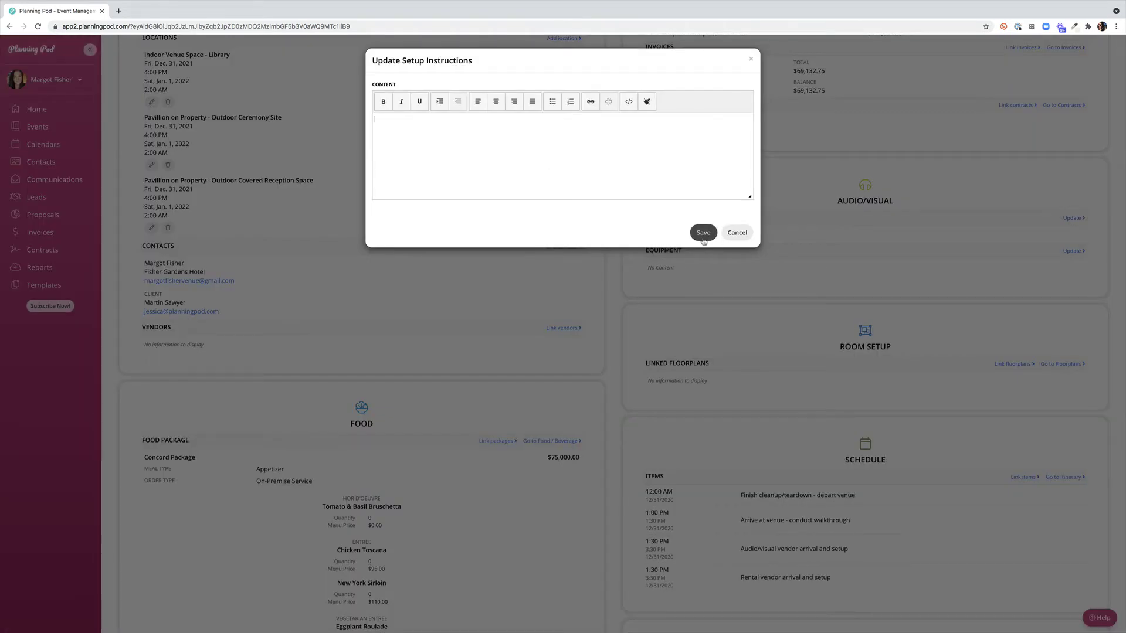
left_click(737, 233)
scroll(968, 261, "down", 3)
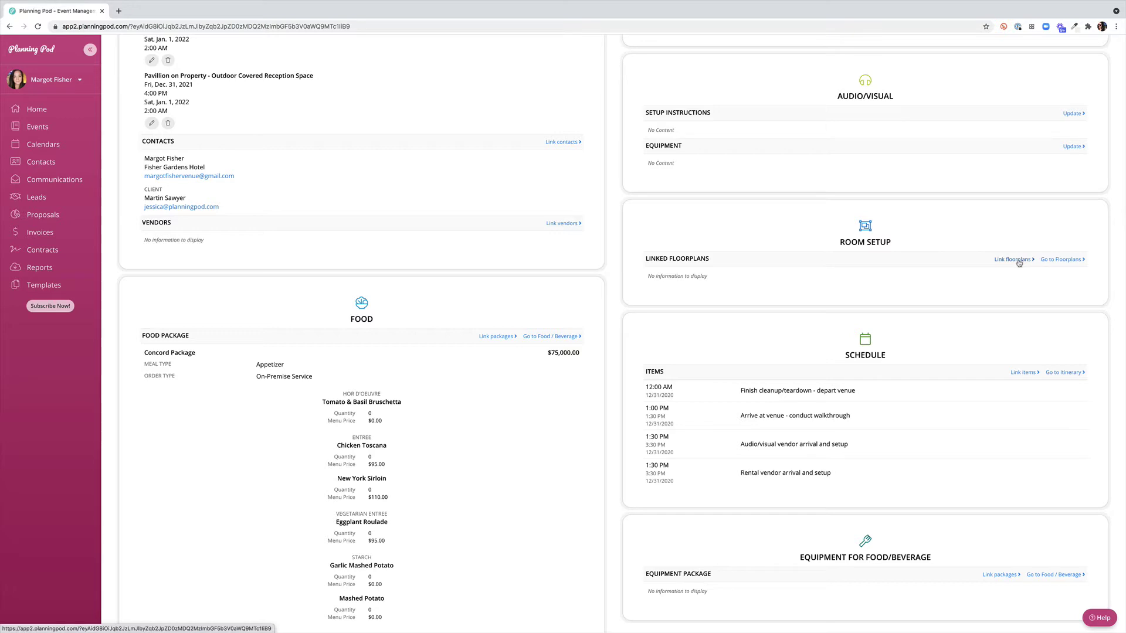
Save Outdoor reception Space as the floorplan in the BEO's Room Setup section.
left_click(1013, 260)
left_click(493, 100)
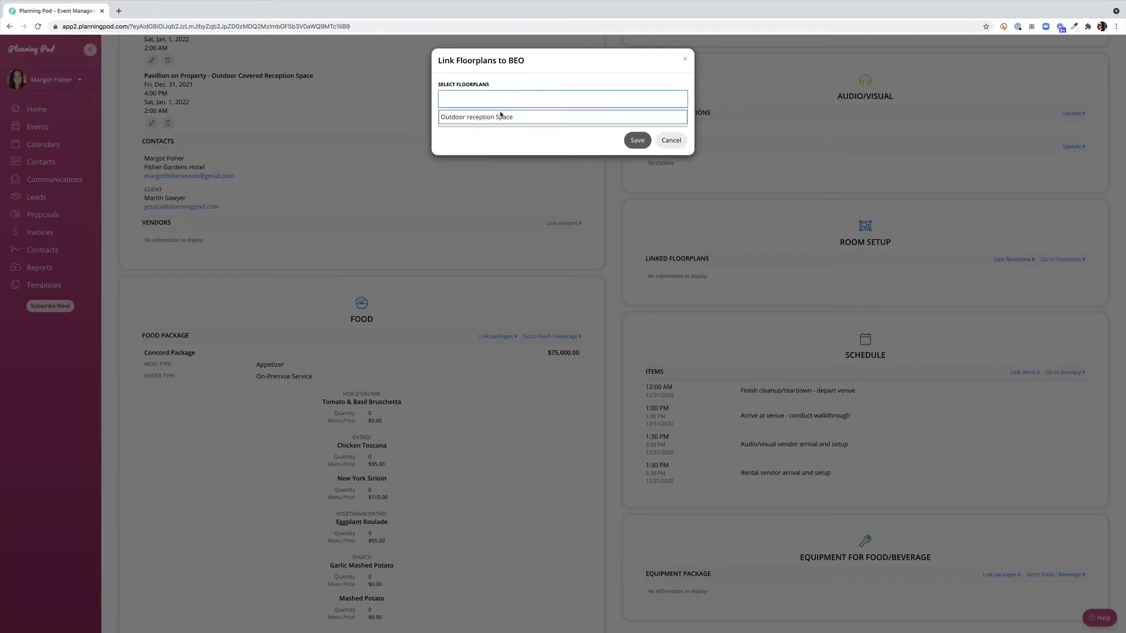
left_click(500, 117)
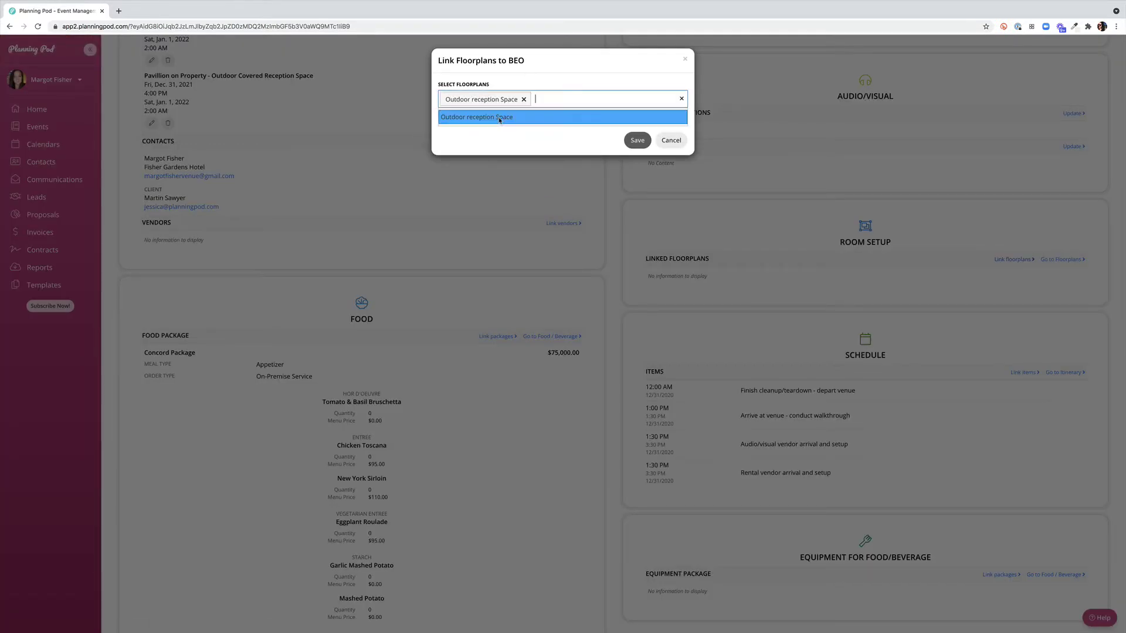
left_click(637, 139)
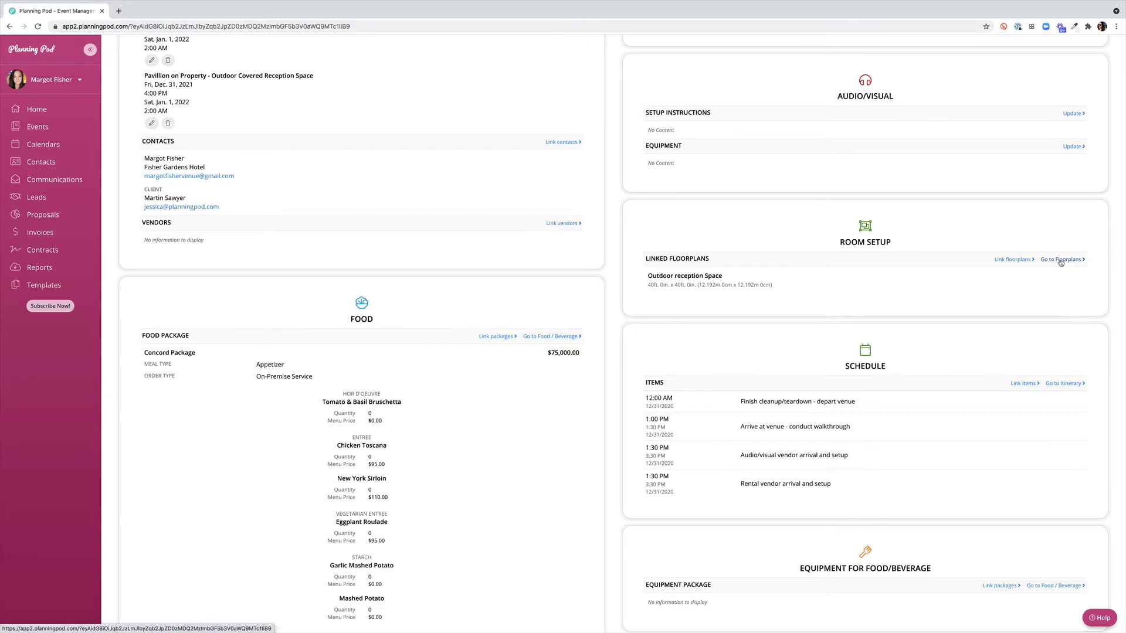
scroll(966, 324, "down", 4)
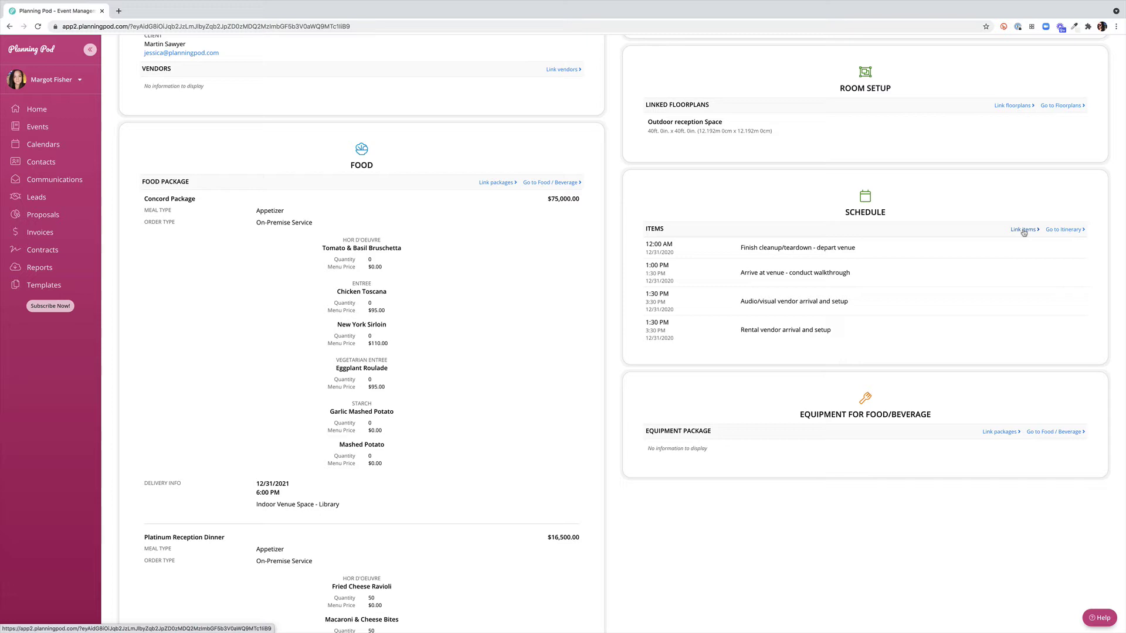
Add entertainment vendor setup, security debriefing, registration check-in and featured speaker items to the schedule.
left_click(1025, 230)
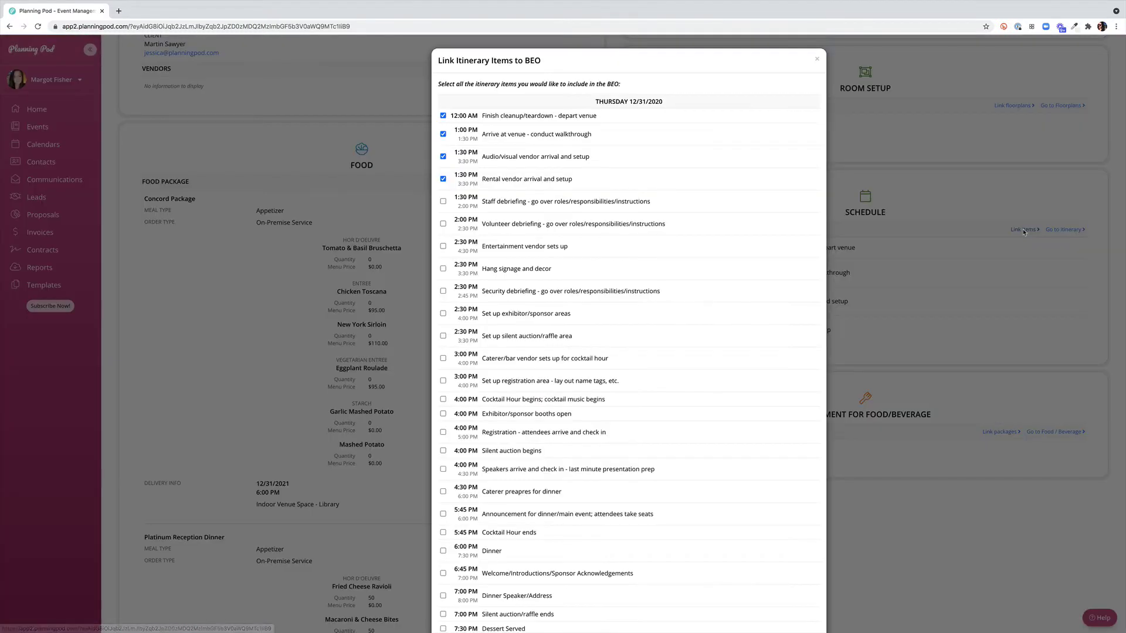
left_click(443, 247)
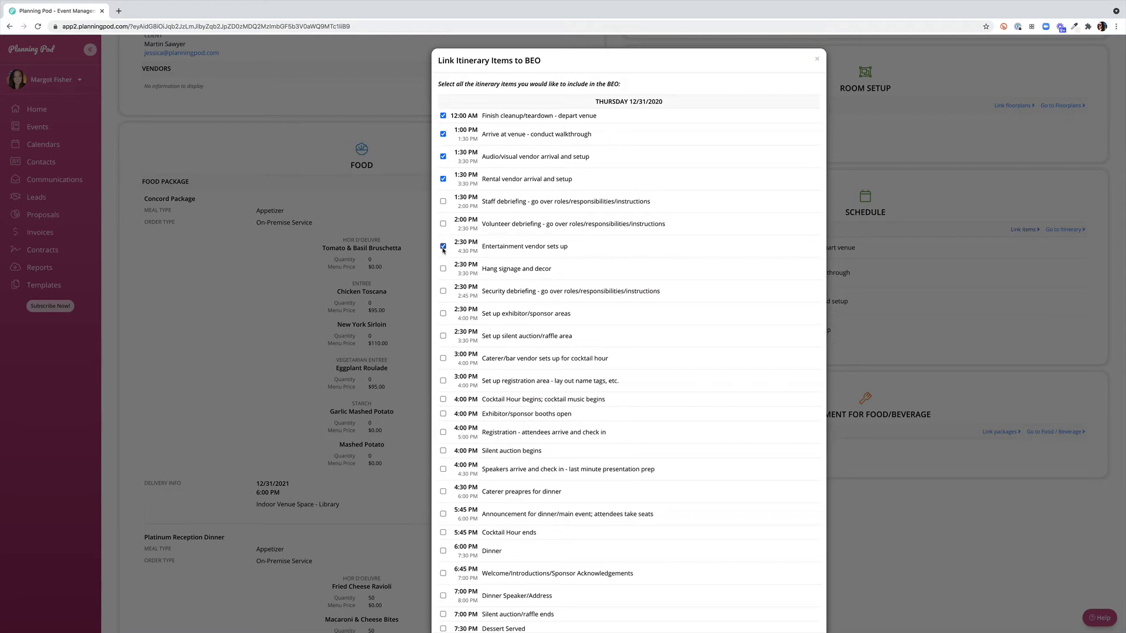
left_click(442, 292)
left_click(443, 431)
scroll(443, 431, "down", 6)
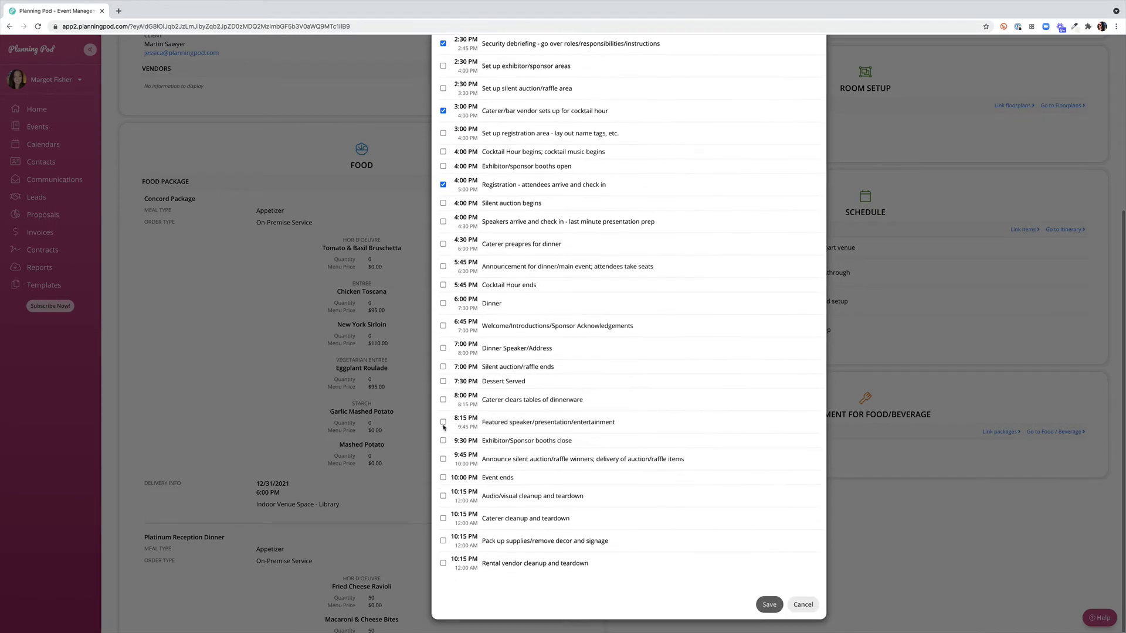
left_click(443, 423)
left_click(768, 604)
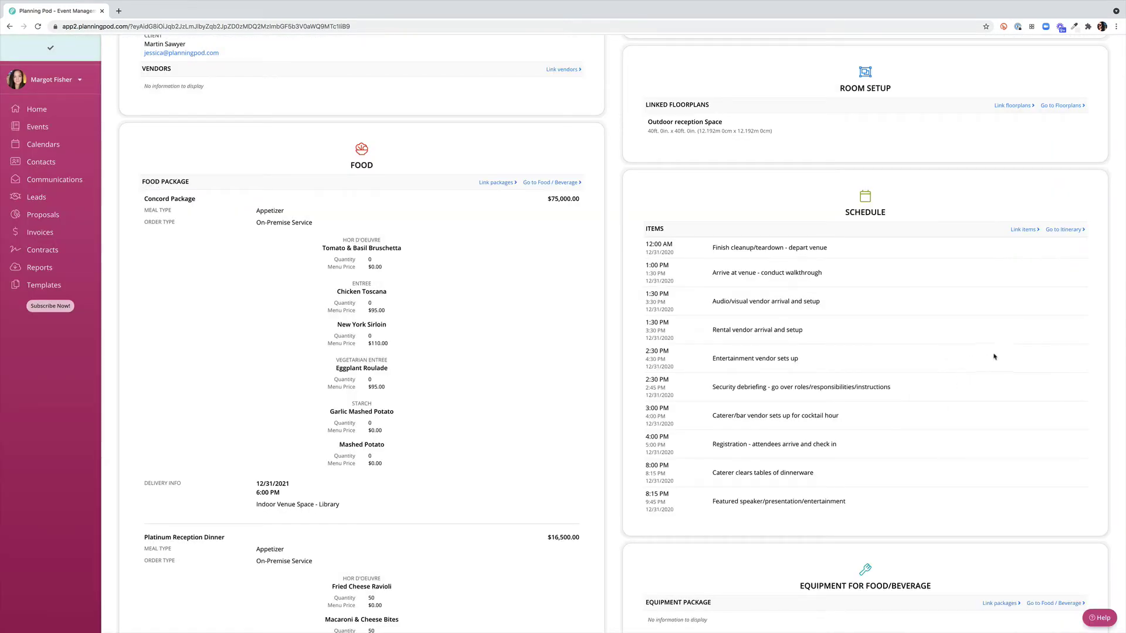
left_click(1066, 229)
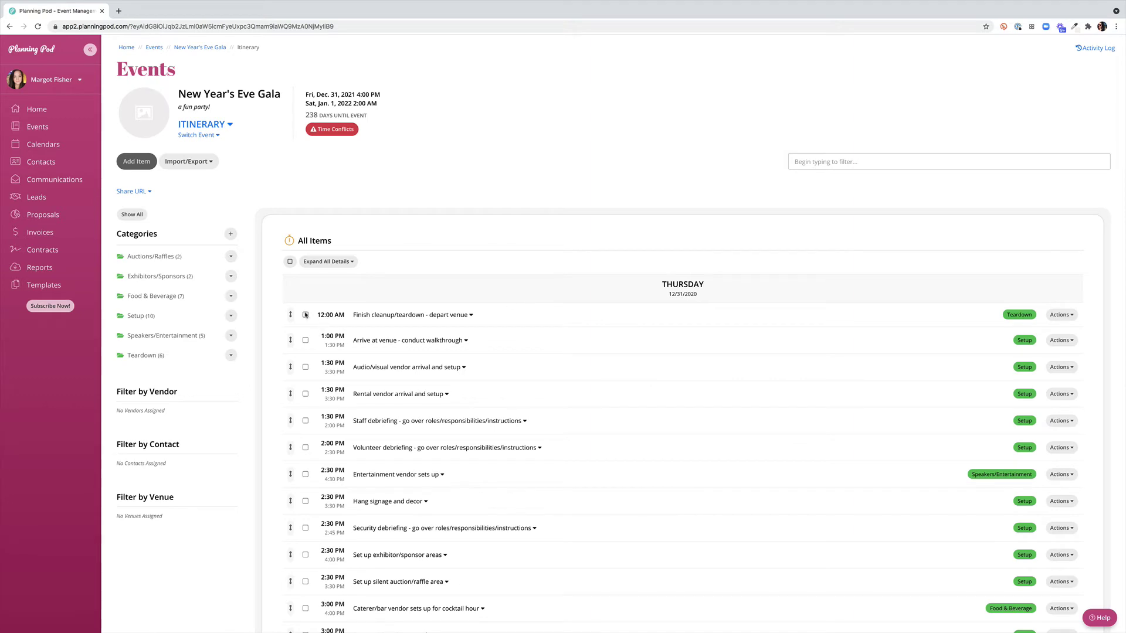
scroll(304, 317, "down", 1)
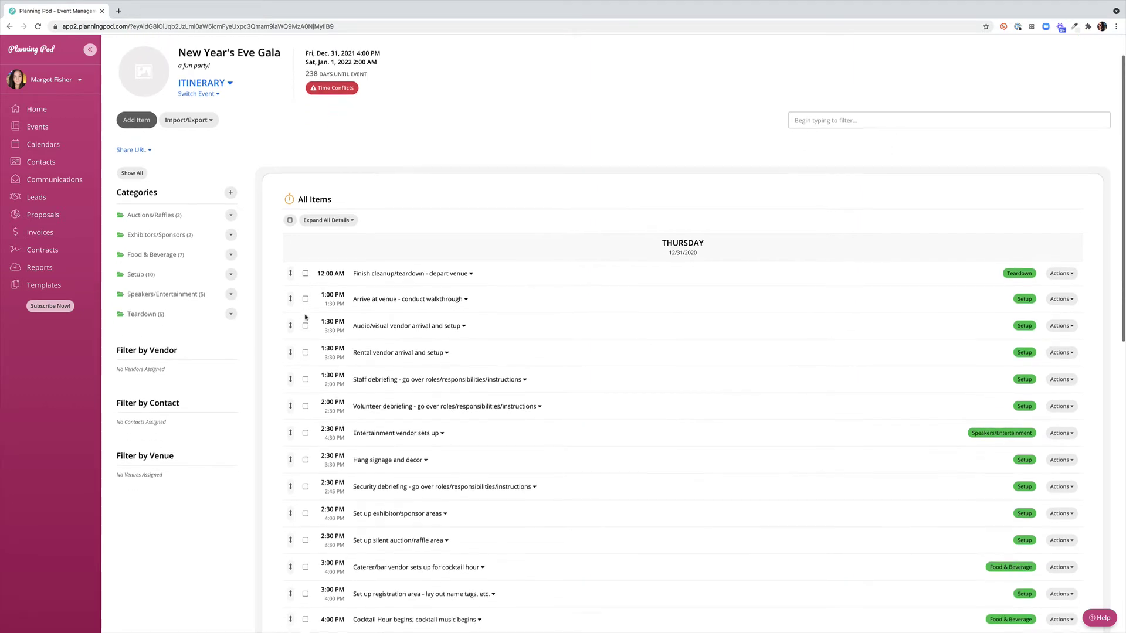
left_click(291, 208)
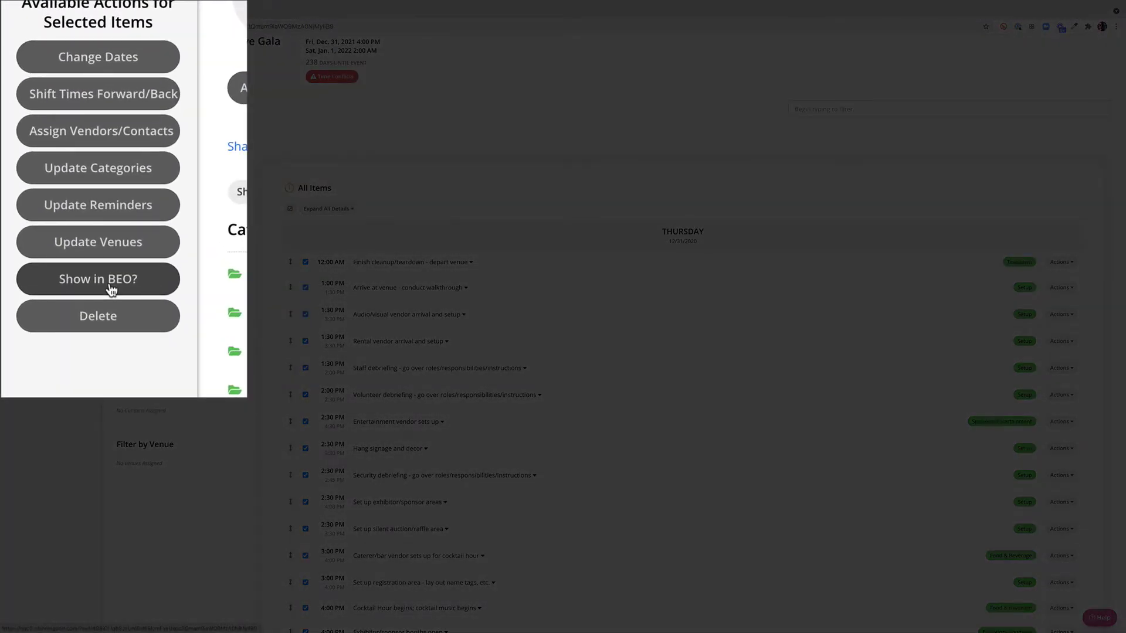
left_click(111, 287)
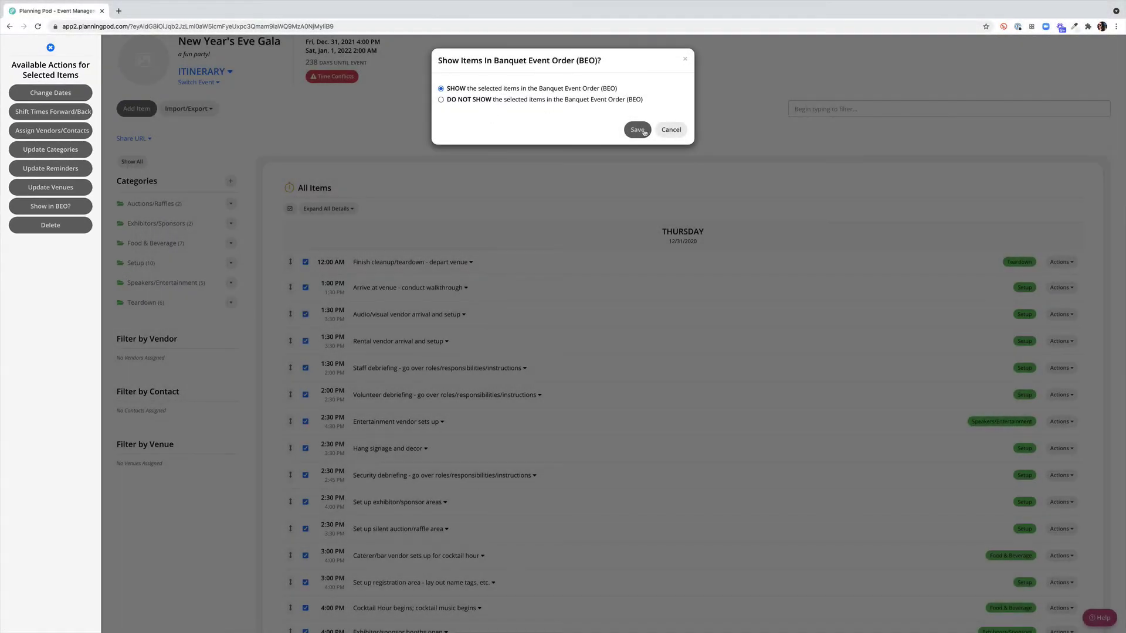
left_click(639, 130)
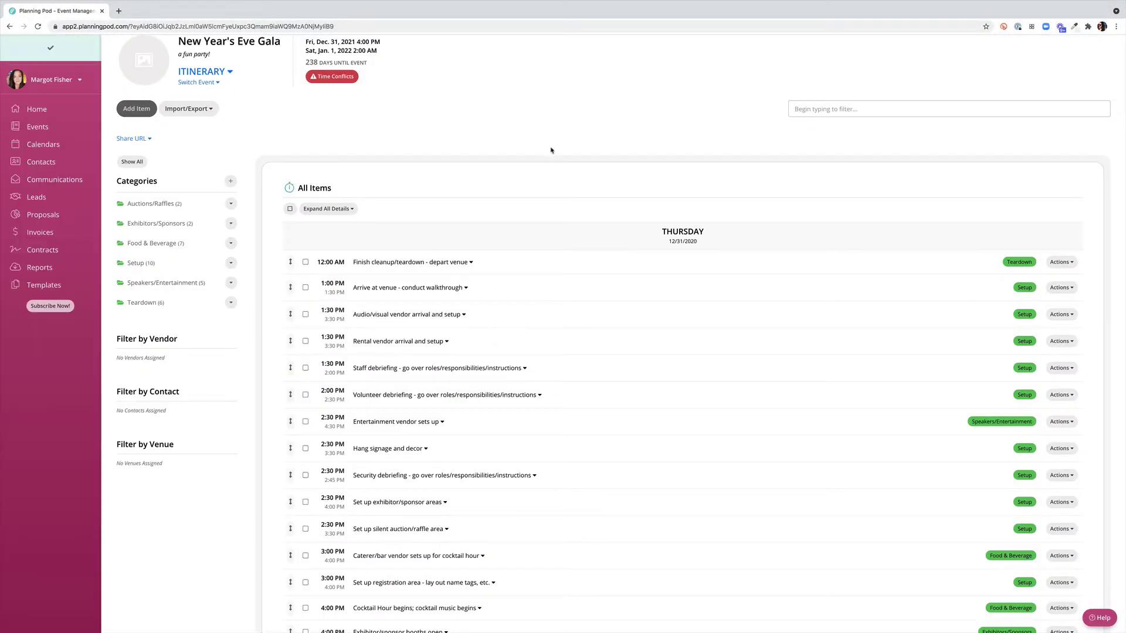
scroll(554, 150, "up", 2)
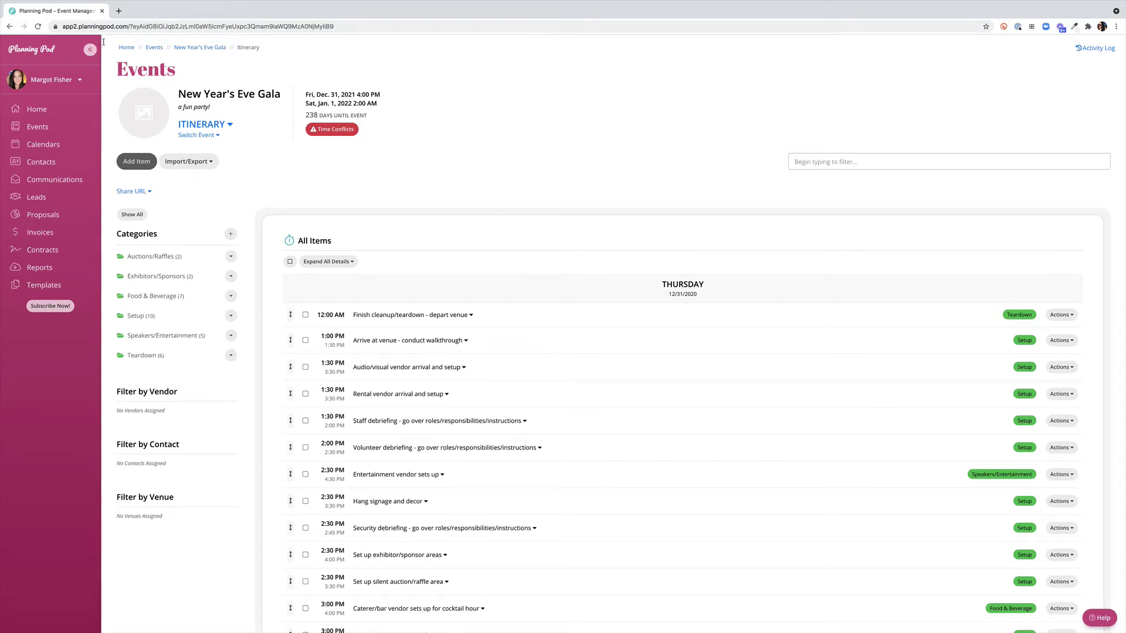
Return to the New Year's Eve Gala BEO master view with the browser Back button.
left_click(10, 26)
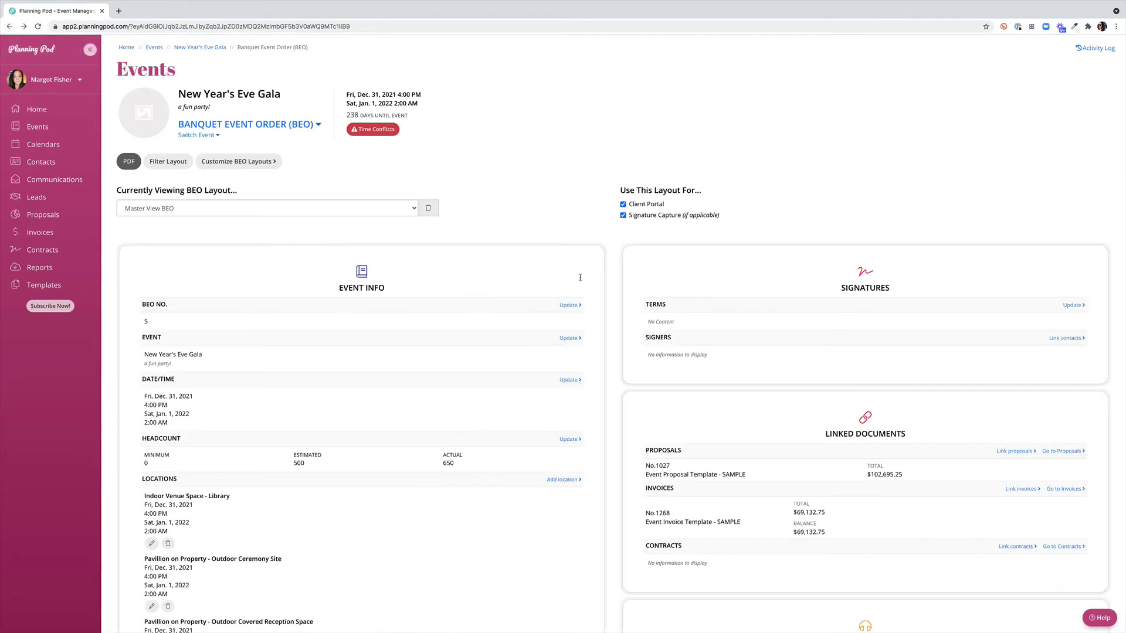
scroll(580, 278, "down", 5)
scroll(615, 299, "down", 5)
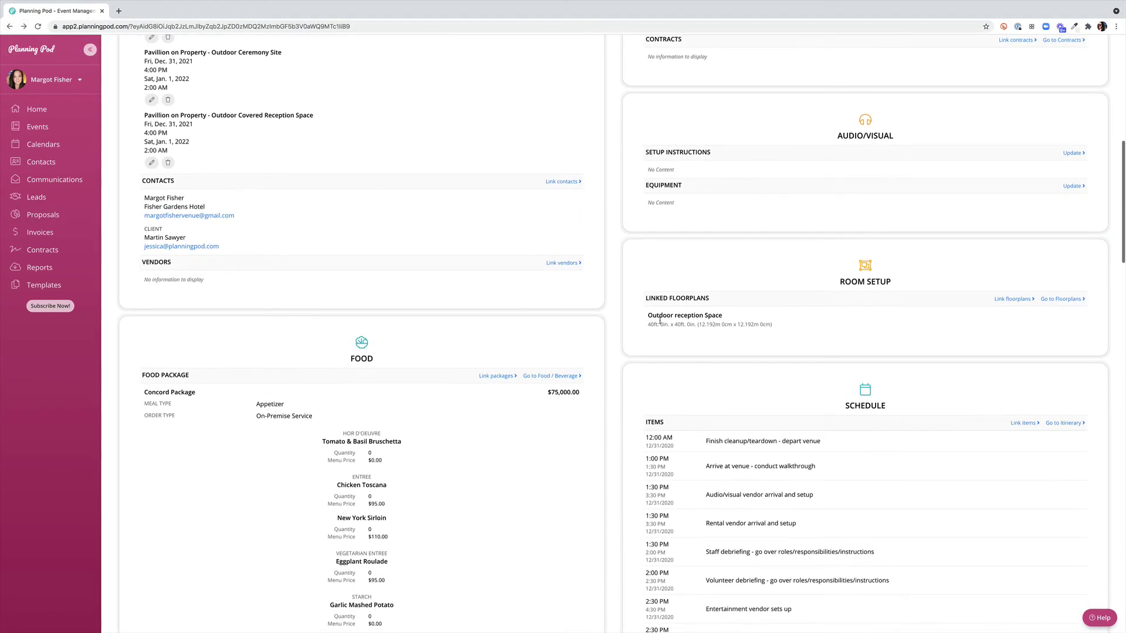
scroll(659, 320, "down", 3)
scroll(658, 321, "down", 3)
scroll(658, 321, "down", 3)
scroll(658, 320, "down", 3)
scroll(659, 322, "down", 2)
scroll(659, 321, "down", 2)
scroll(659, 321, "down", 2)
scroll(659, 321, "down", 2)
scroll(659, 321, "down", 2)
scroll(659, 321, "down", 2)
scroll(658, 320, "down", 2)
scroll(659, 322, "down", 2)
scroll(658, 321, "down", 1)
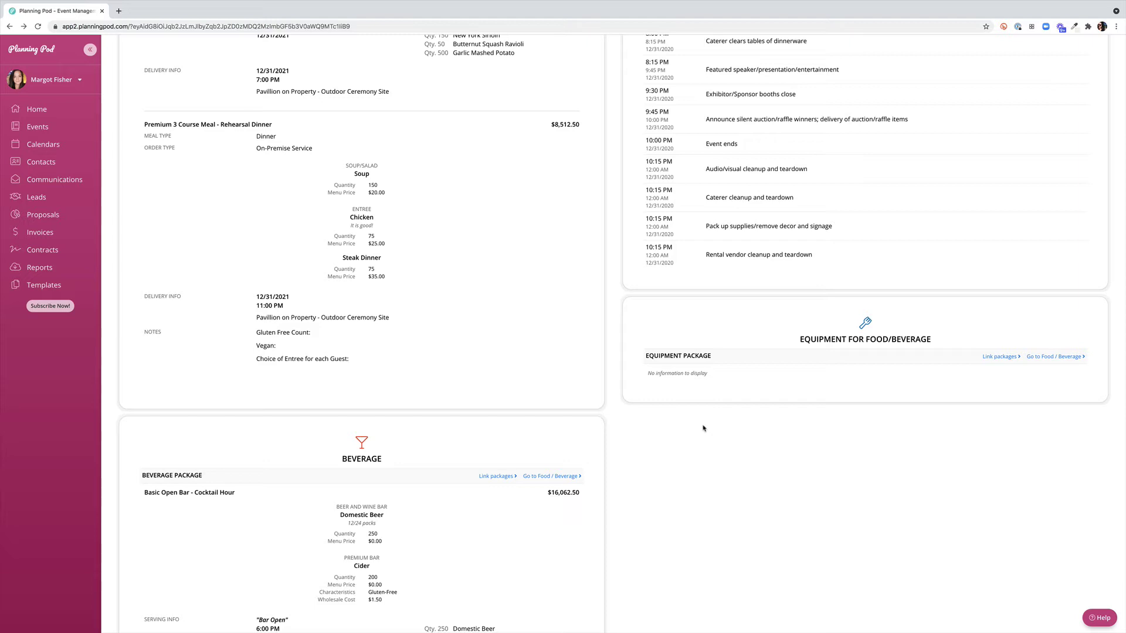
scroll(703, 428, "up", 5)
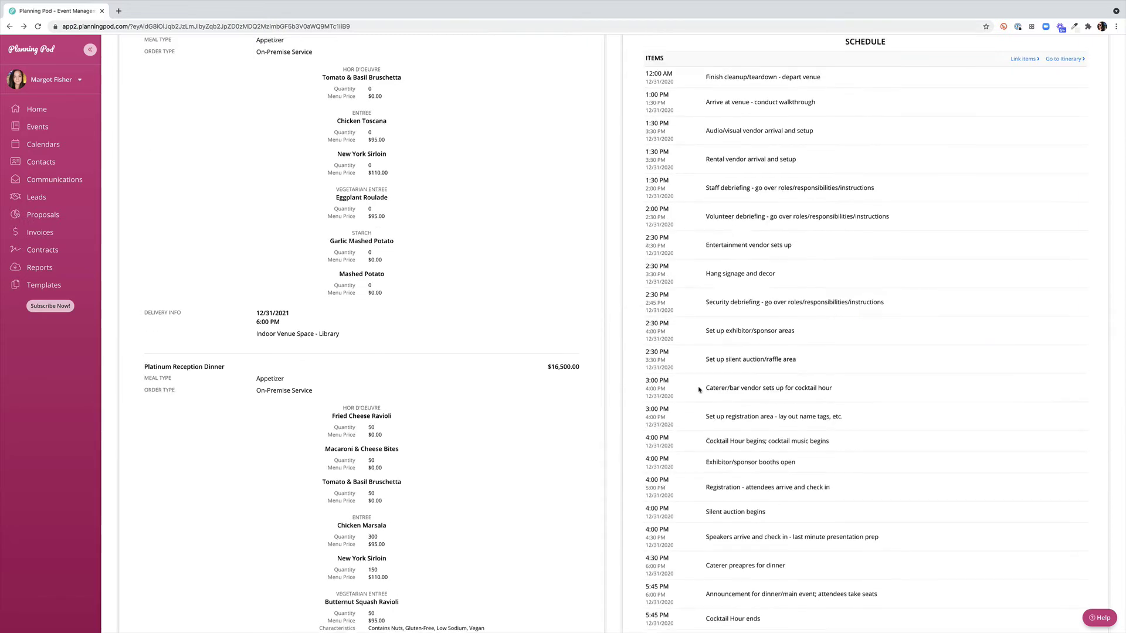
scroll(703, 429, "up", 5)
scroll(703, 428, "up", 3)
scroll(698, 390, "up", 5)
scroll(699, 389, "up", 5)
scroll(699, 390, "up", 3)
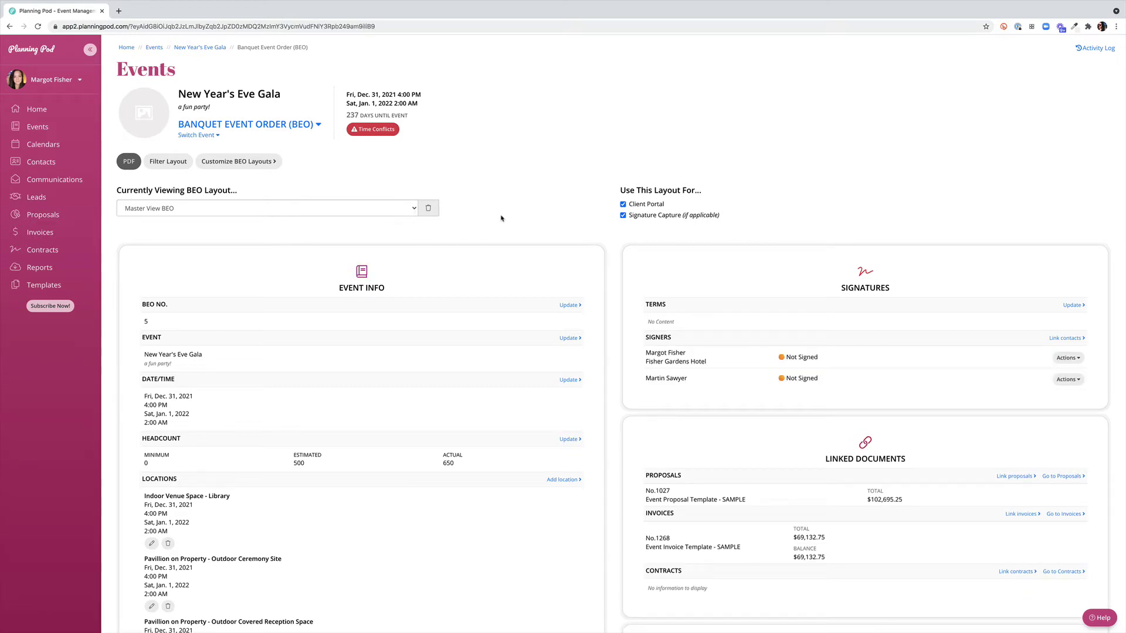
View the BEO as Beverage/Bar, disable a layout, and list disabled layouts (Master View, Client-Facing).
left_click(413, 208)
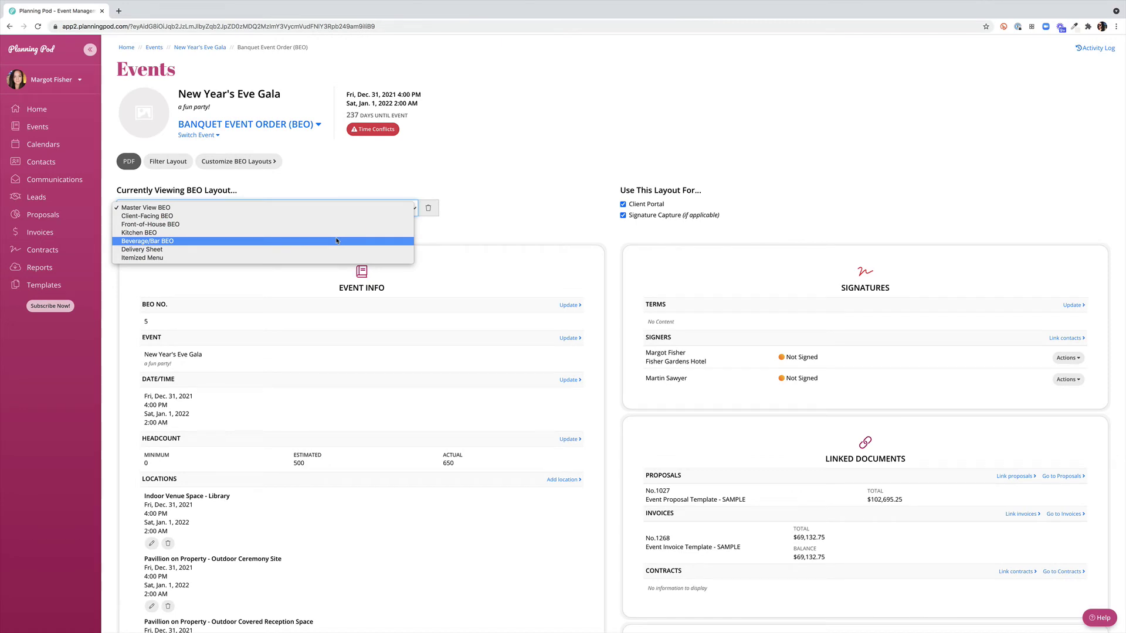
left_click(336, 240)
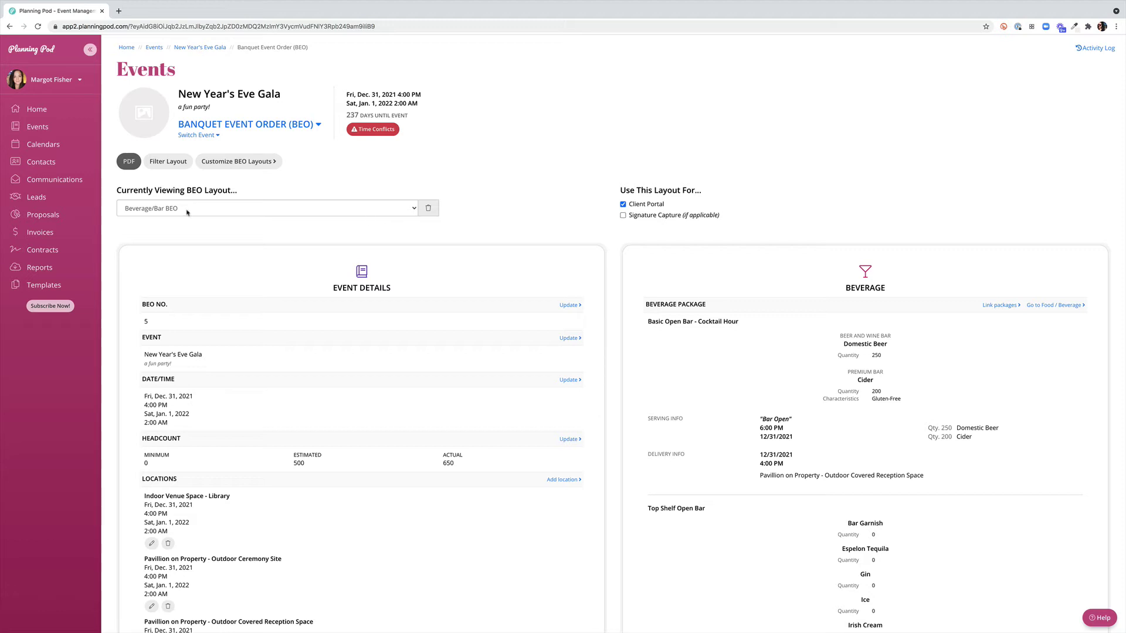
left_click(429, 209)
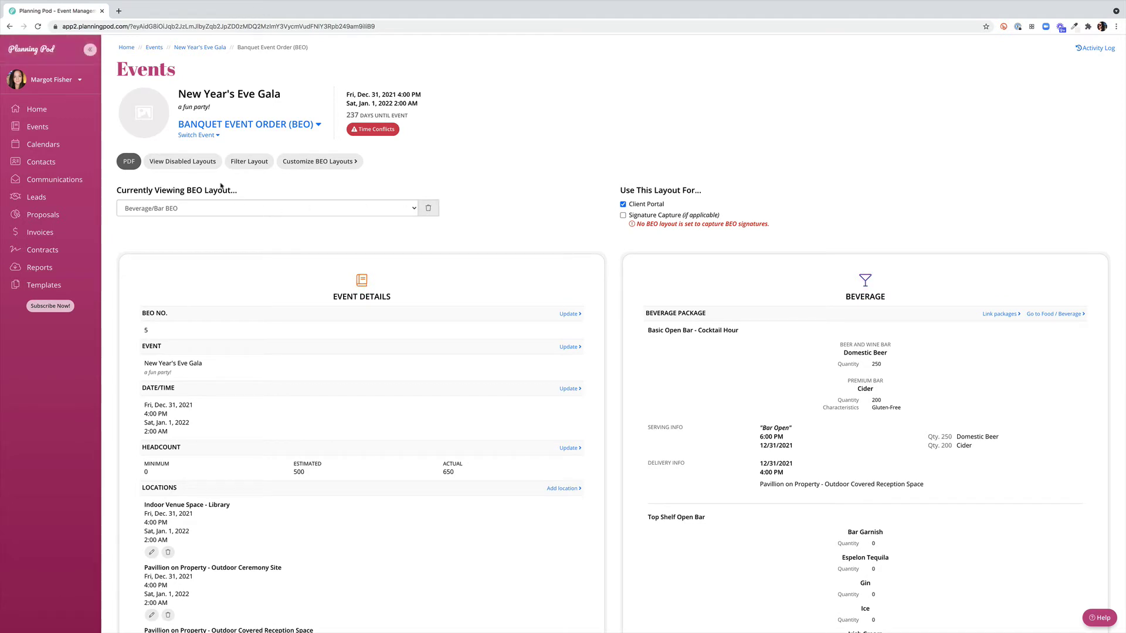
left_click(182, 161)
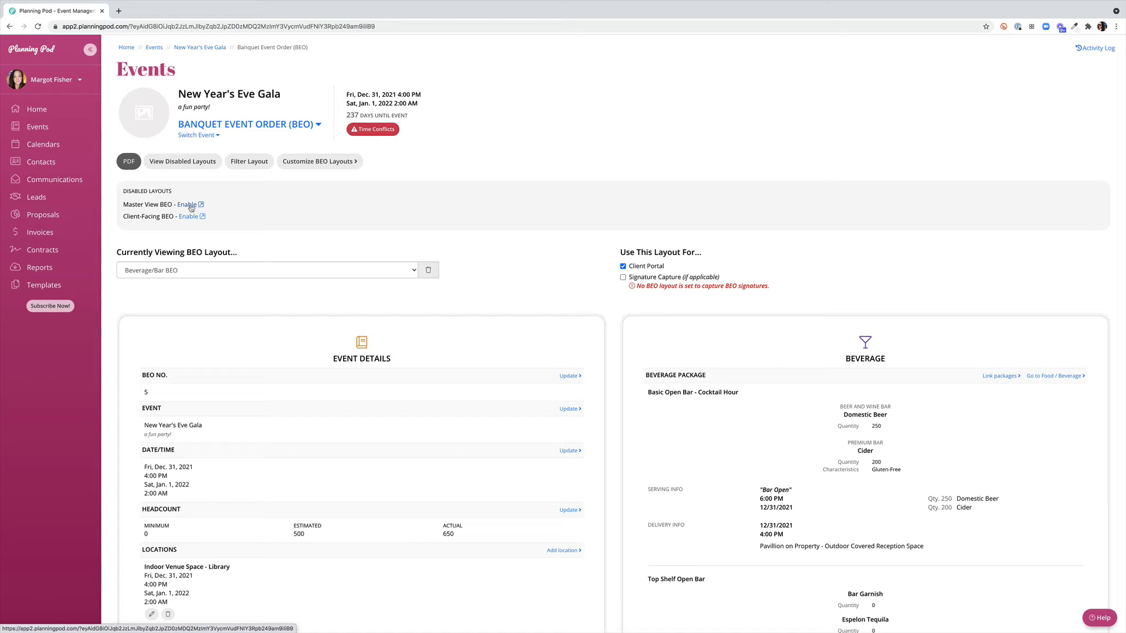
Collapse the disabled-layouts list and generate a PDF of the Beverage/Bar BEO.
left_click(191, 163)
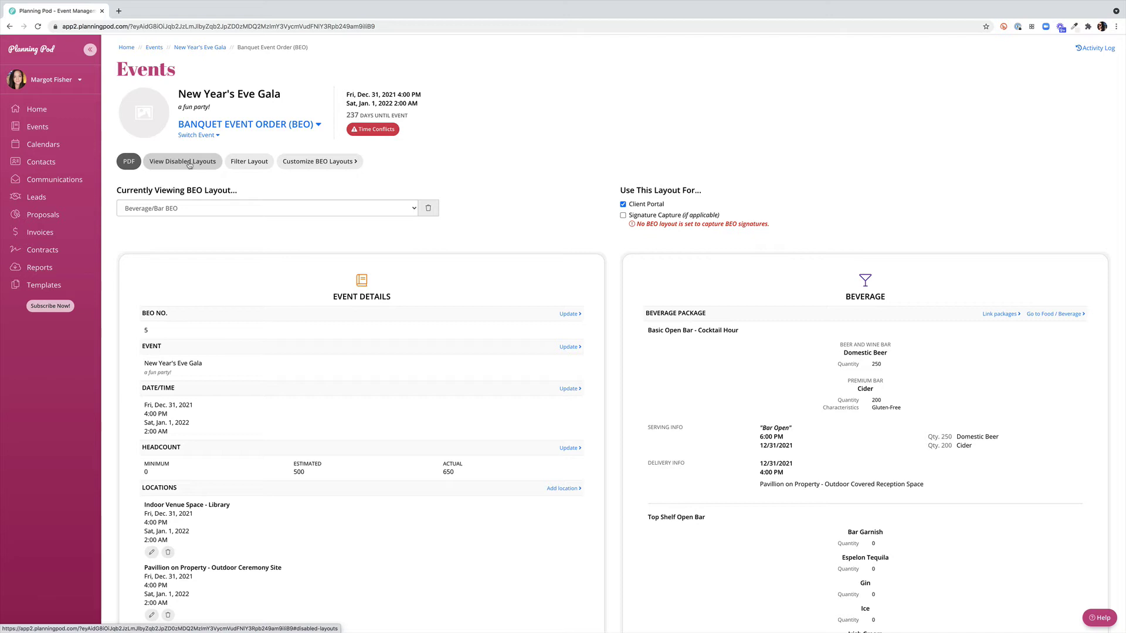
left_click(129, 164)
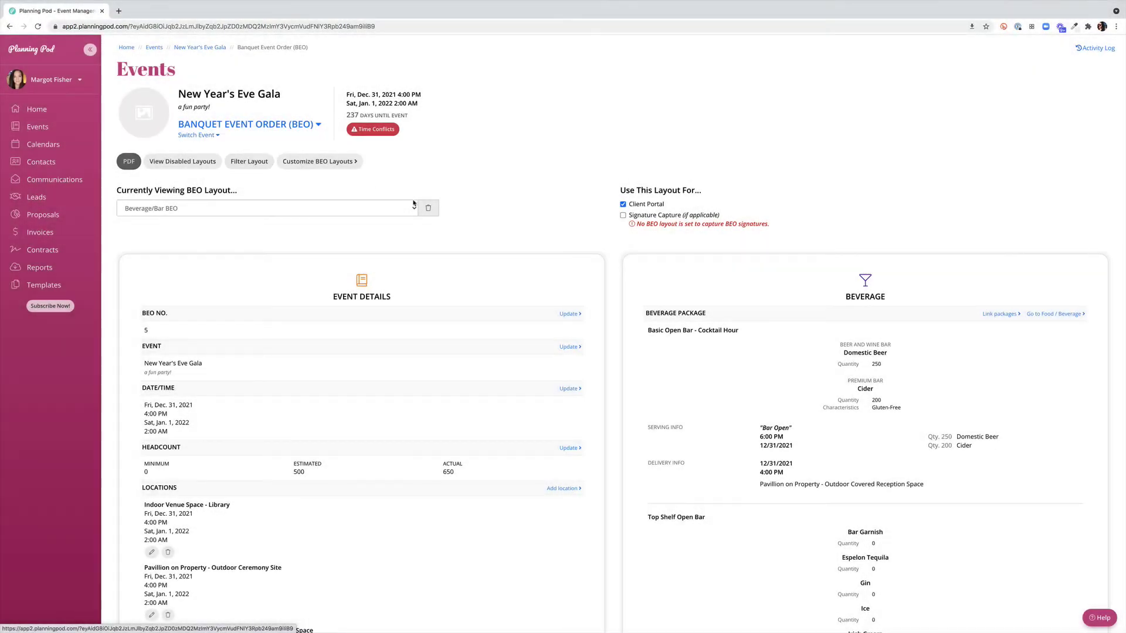
left_click(413, 208)
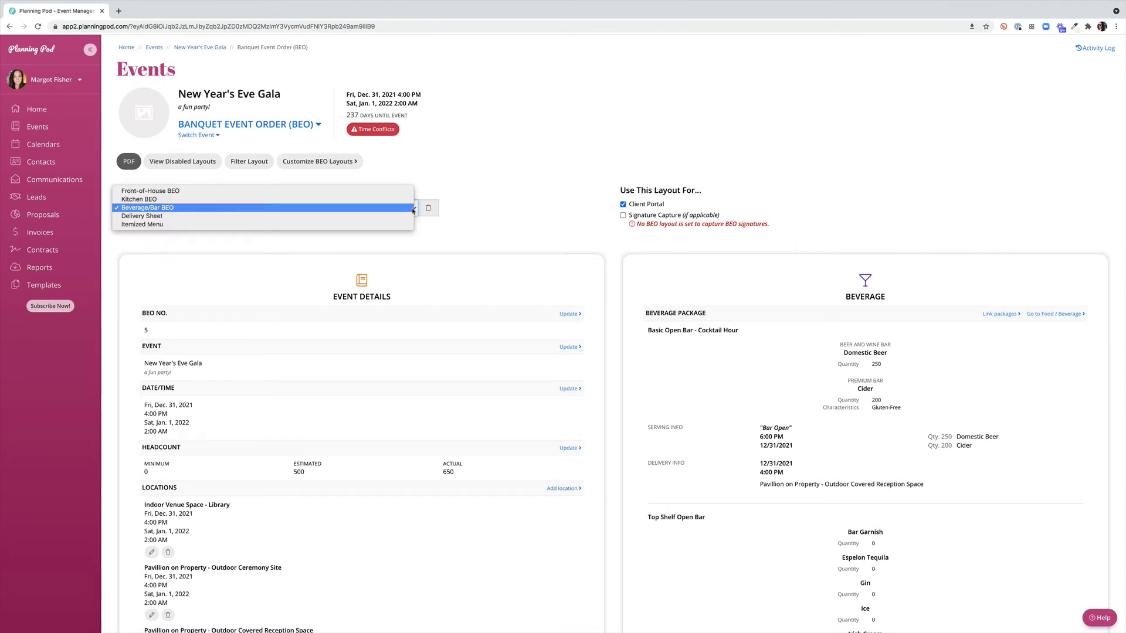
Switch the gala BEO to Front-of-House and show its location, meal type and date filters.
left_click(350, 192)
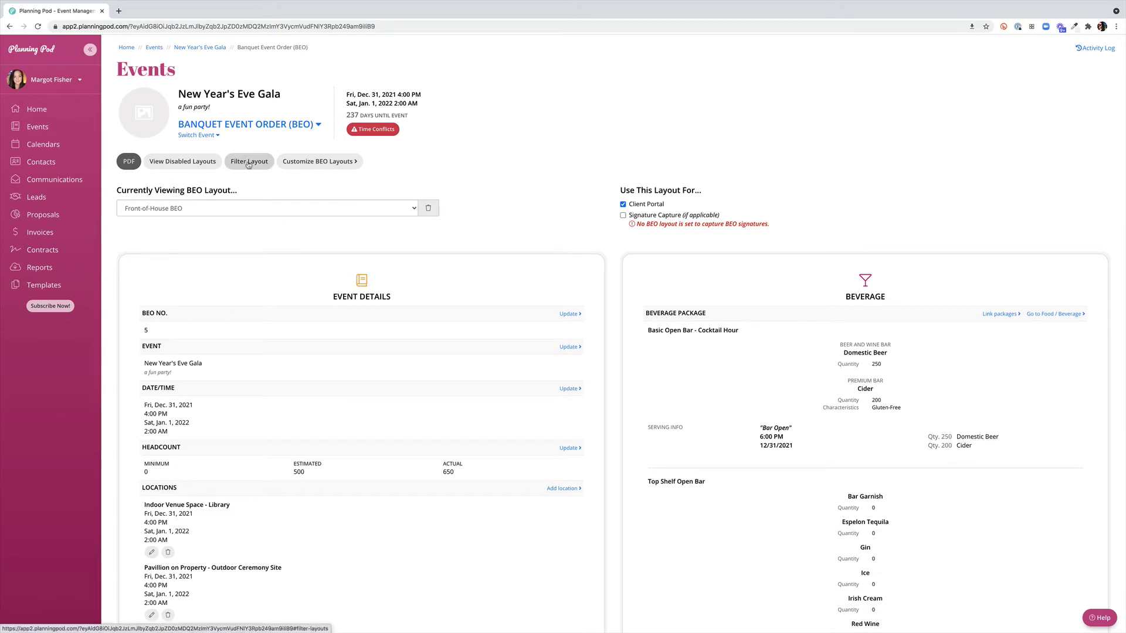
left_click(248, 161)
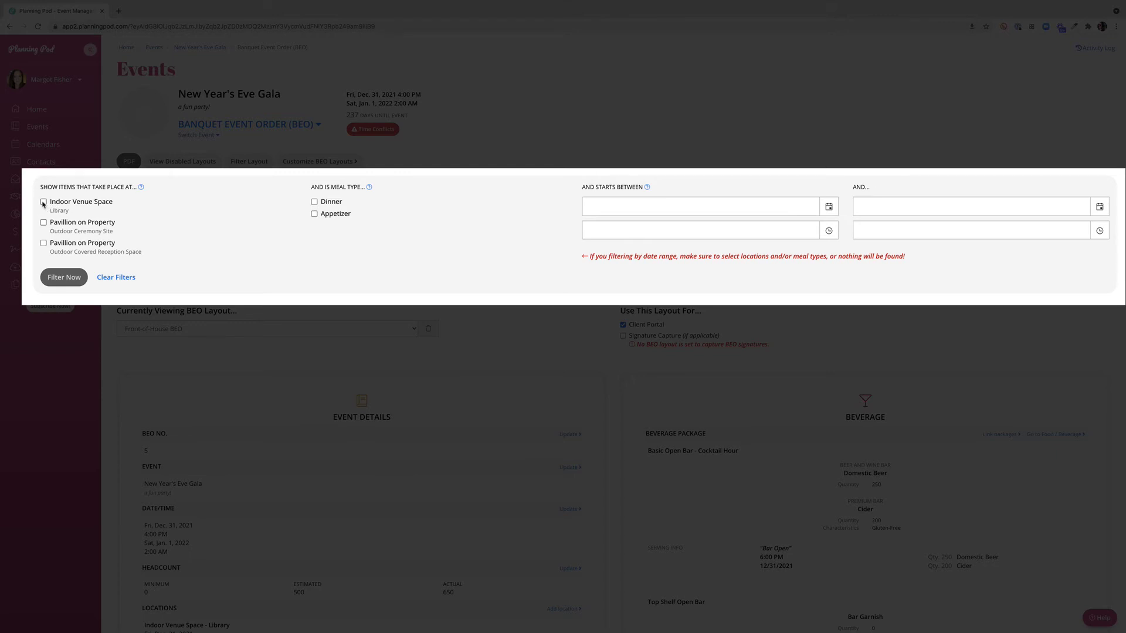
Filter to Indoor Venue, Outdoor Ceremony and Covered Reception, Dinner and Appetizer, from 12/31/2021.
left_click(42, 203)
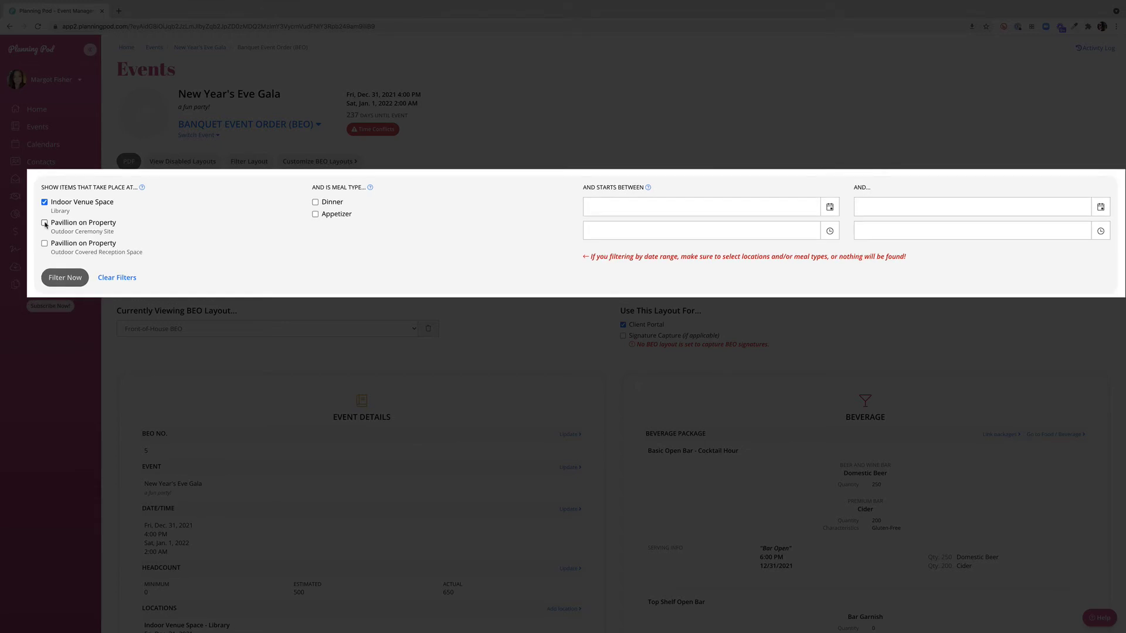
left_click(45, 223)
left_click(44, 243)
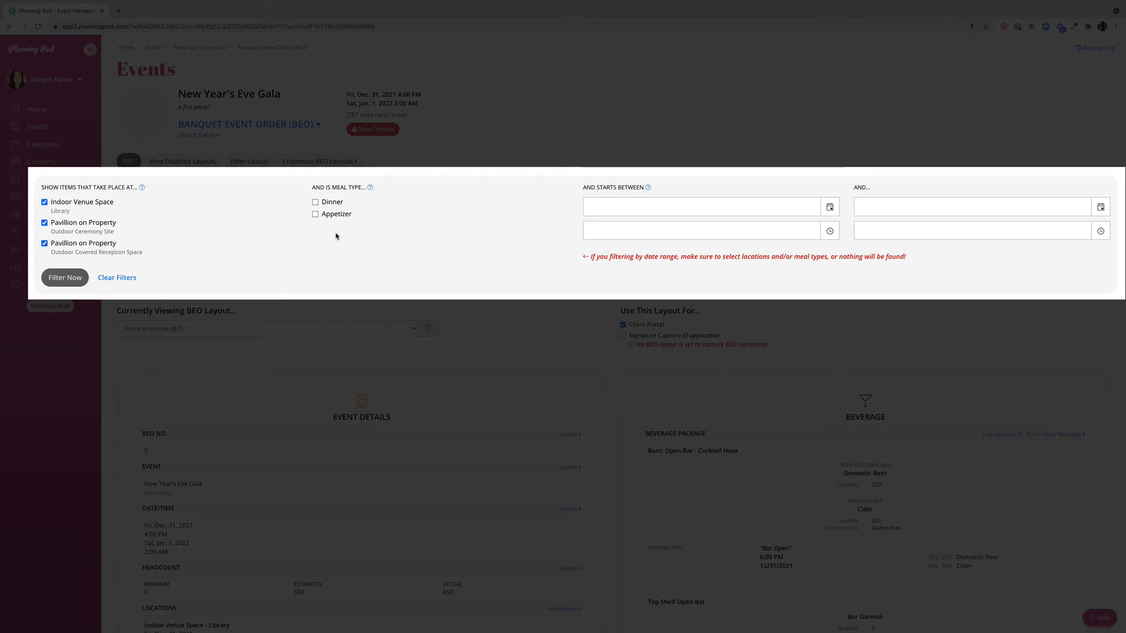
left_click(315, 203)
left_click(316, 215)
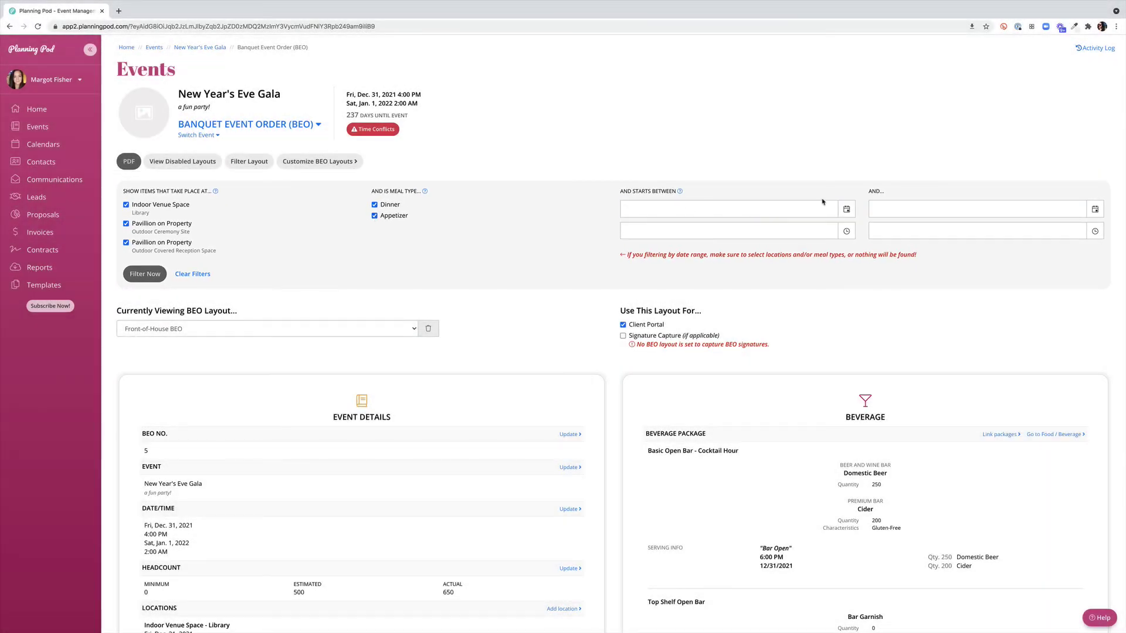
left_click(842, 211)
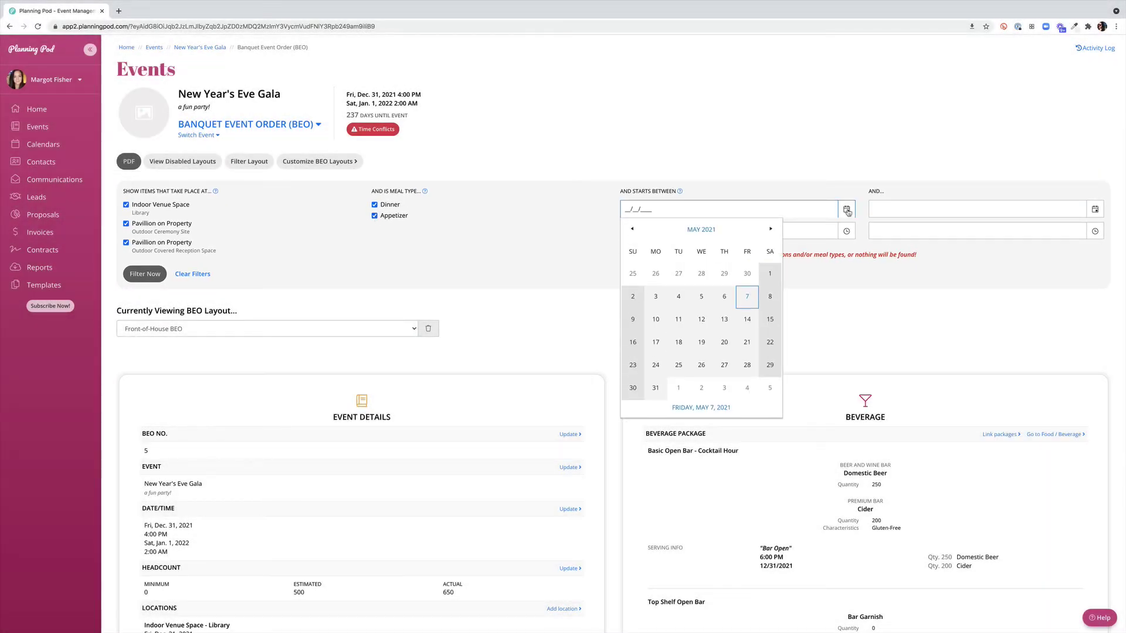
type("12/31/2021")
key("Return")
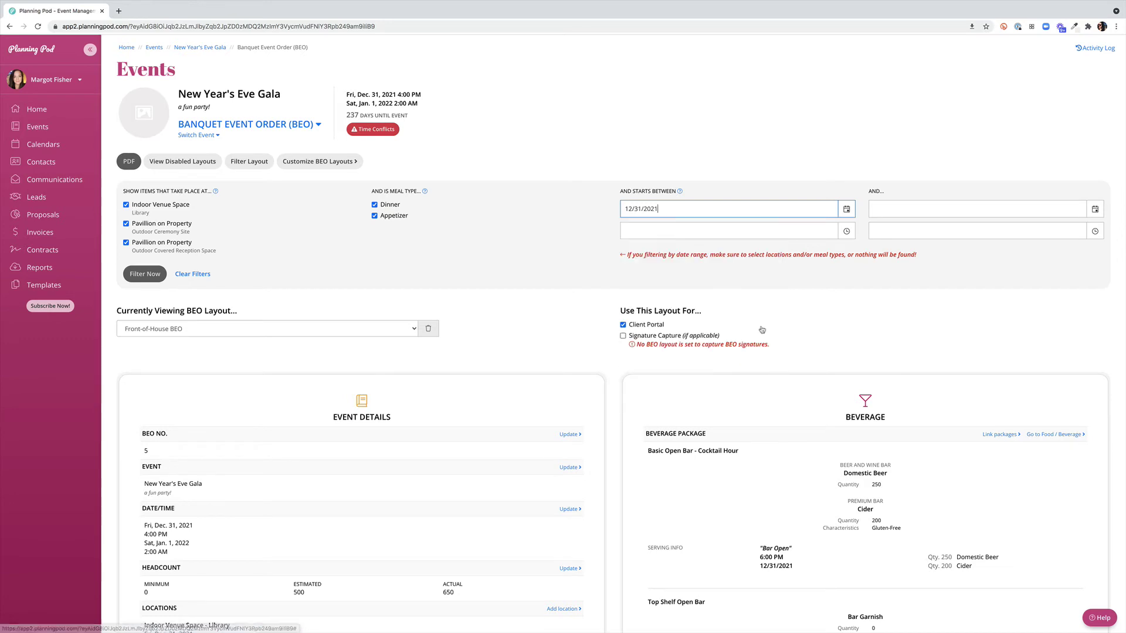
left_click(674, 228)
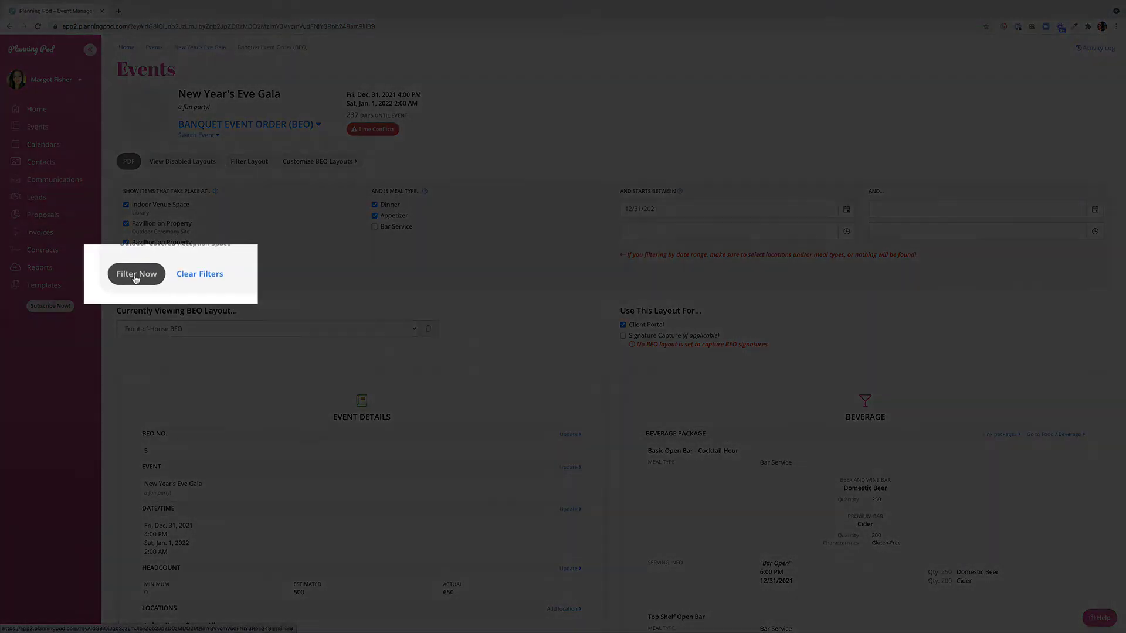
left_click(137, 274)
scroll(508, 290, "down", 8)
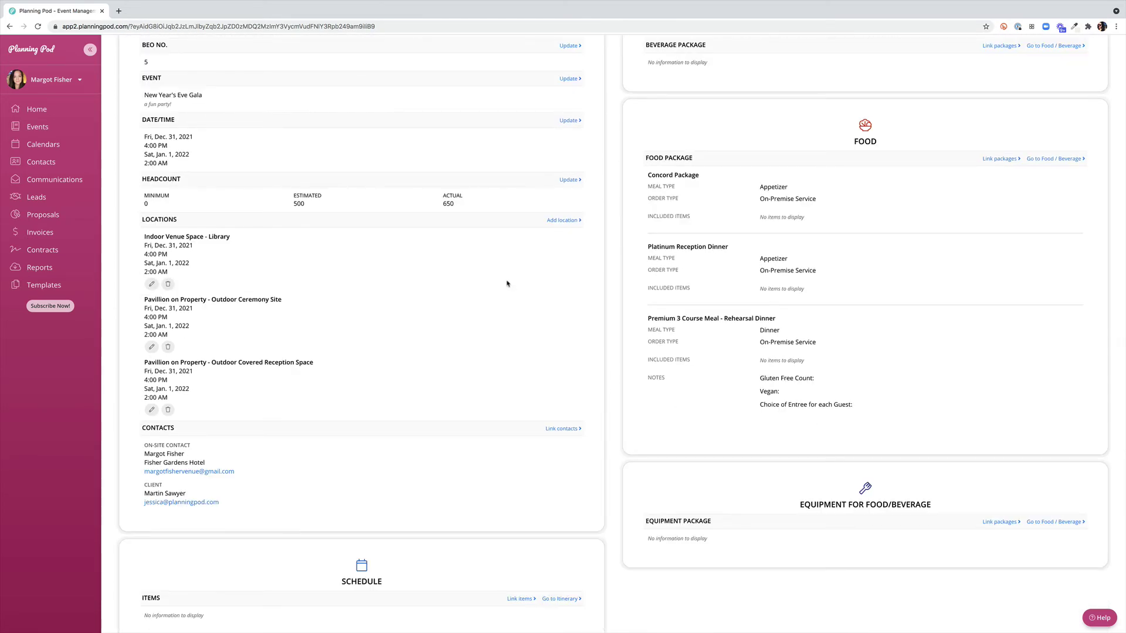
scroll(507, 283, "up", 6)
scroll(506, 284, "up", 4)
scroll(506, 283, "up", 5)
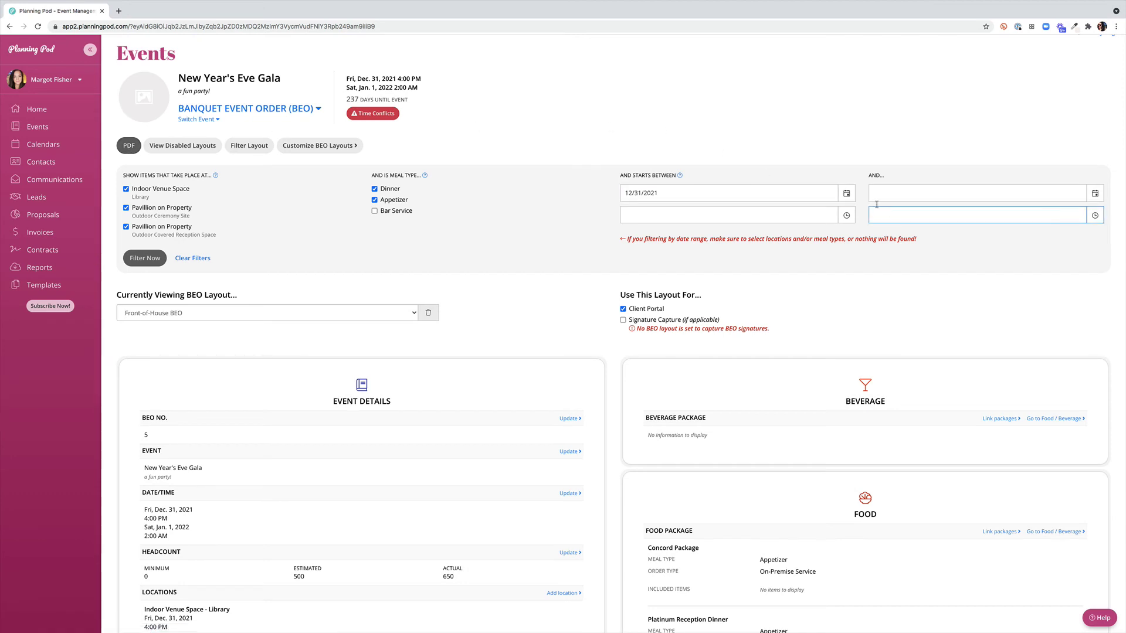
Pick January 1, 2022 as the filter start date from the calendar.
left_click(846, 192)
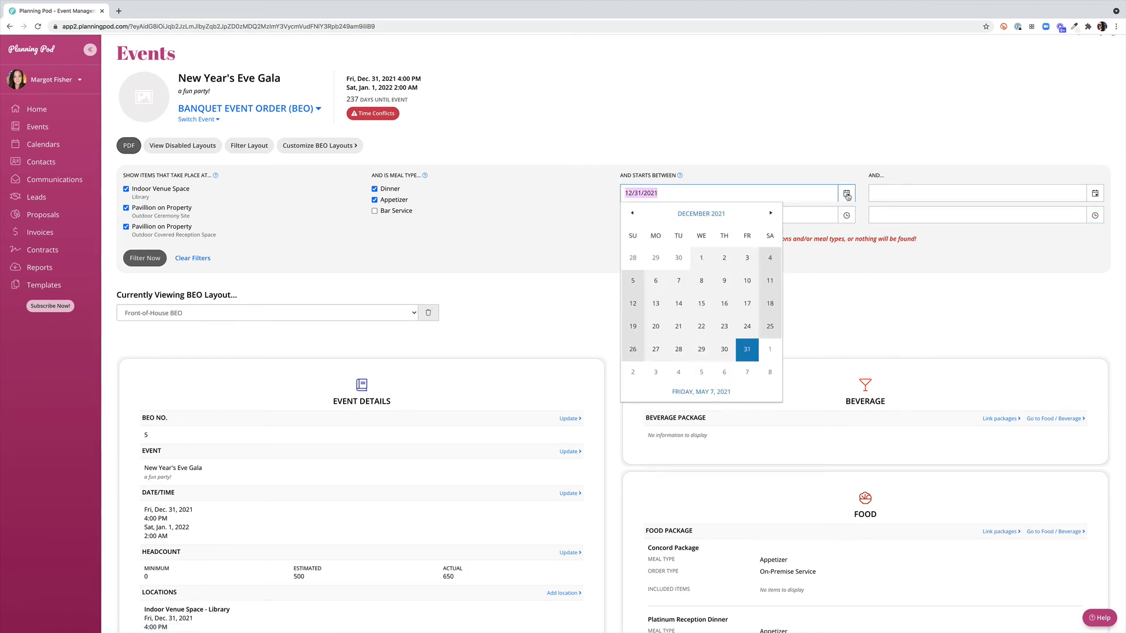
left_click(769, 348)
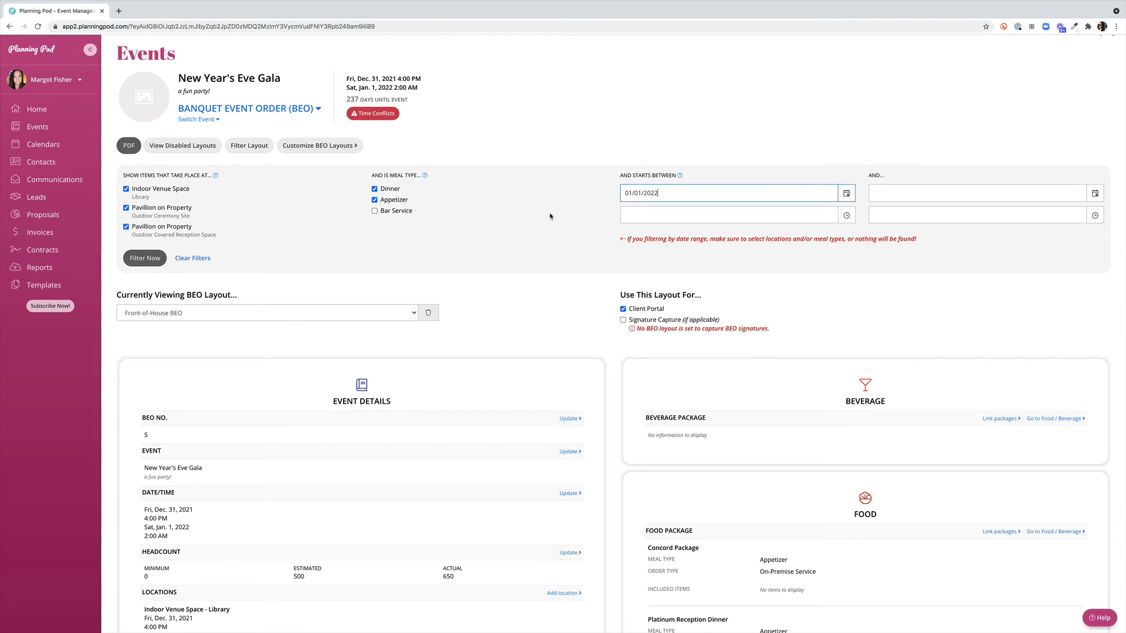
left_click(847, 193)
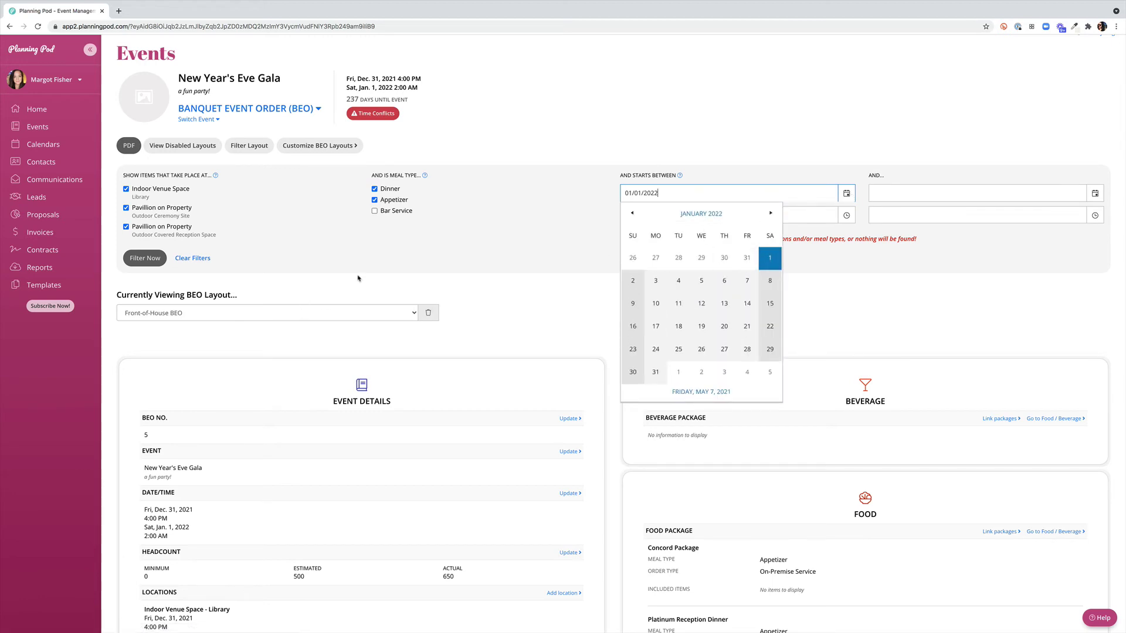
left_click(379, 295)
left_click(413, 313)
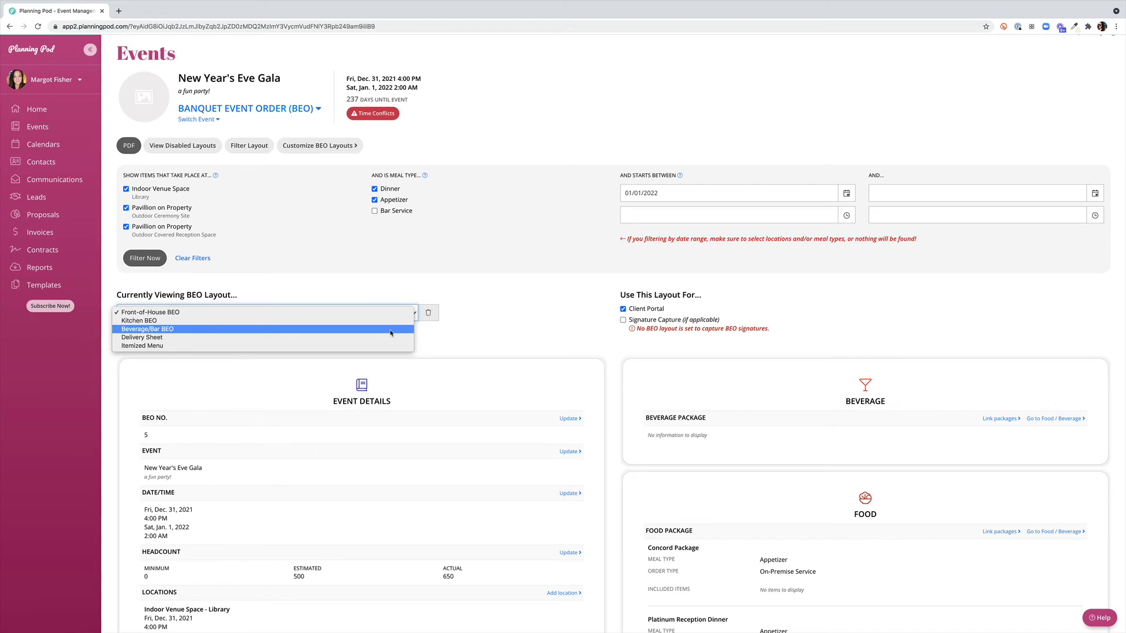
left_click(221, 330)
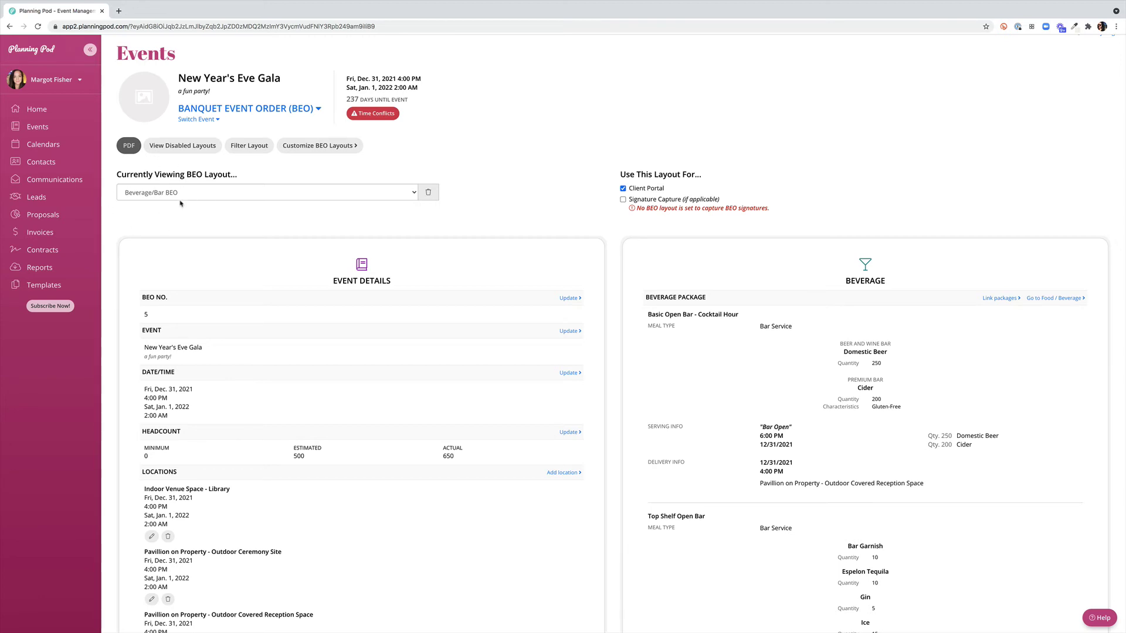
scroll(337, 200, "down", 4)
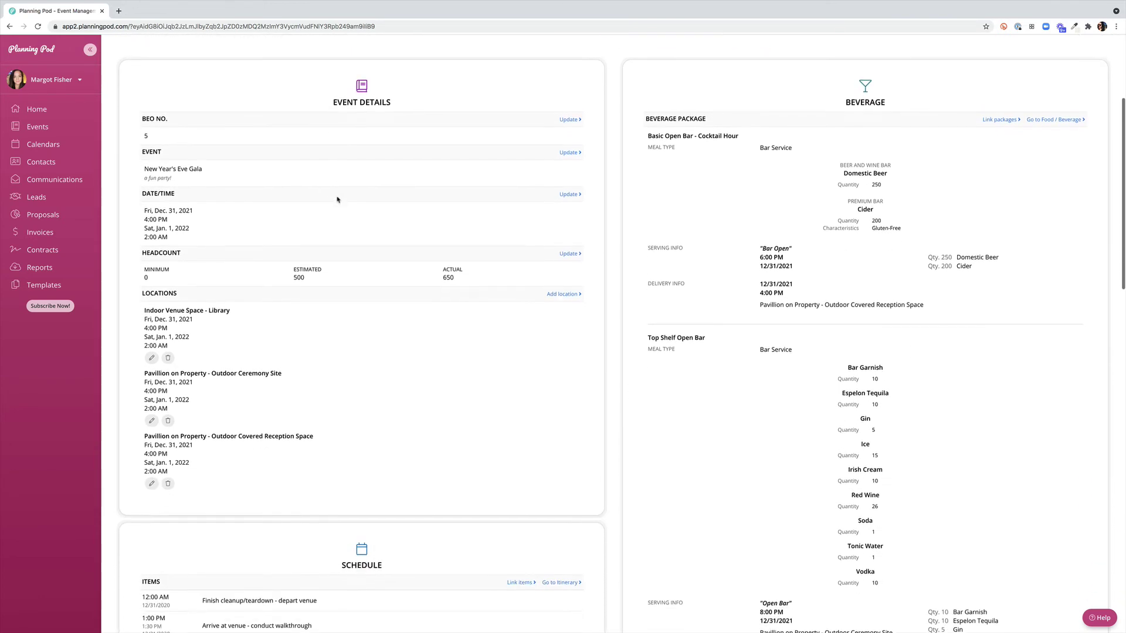
scroll(337, 200, "up", 5)
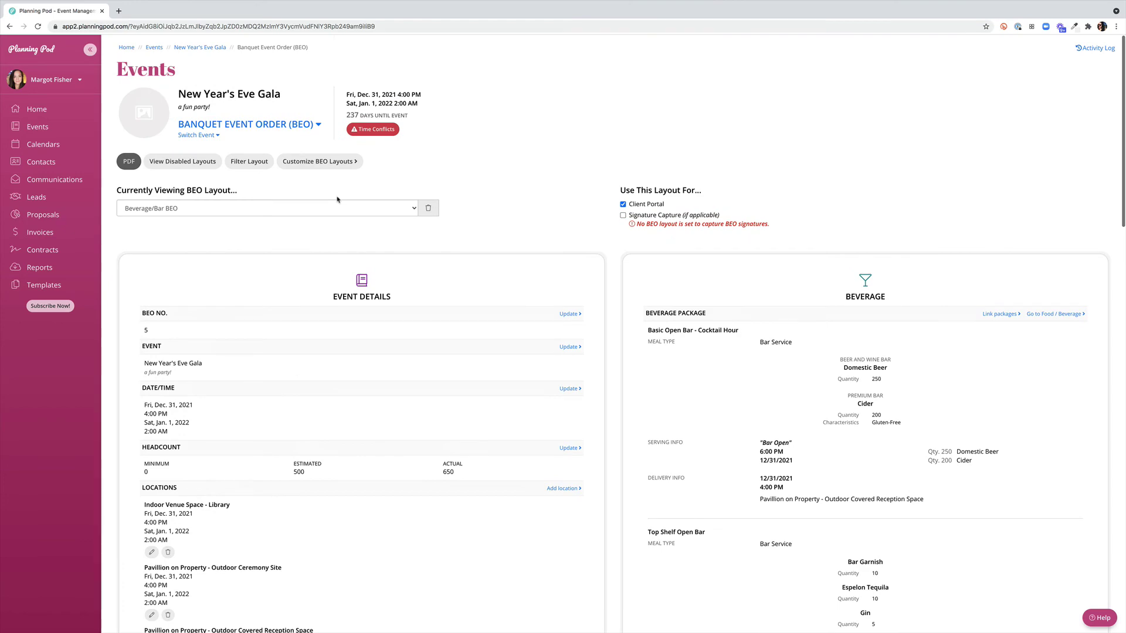
Filter to Indoor Venue Space, ceremony pavilion and covered reception space, Bar Service meals only.
left_click(248, 161)
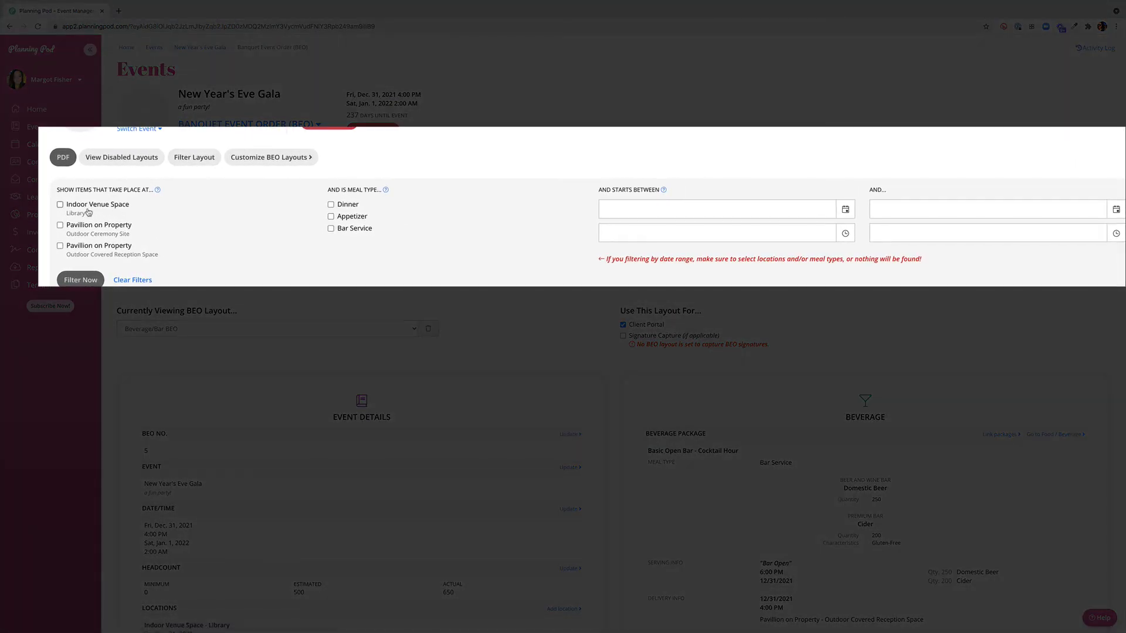
left_click(89, 209)
left_click(87, 229)
left_click(87, 248)
left_click(331, 228)
left_click(714, 209)
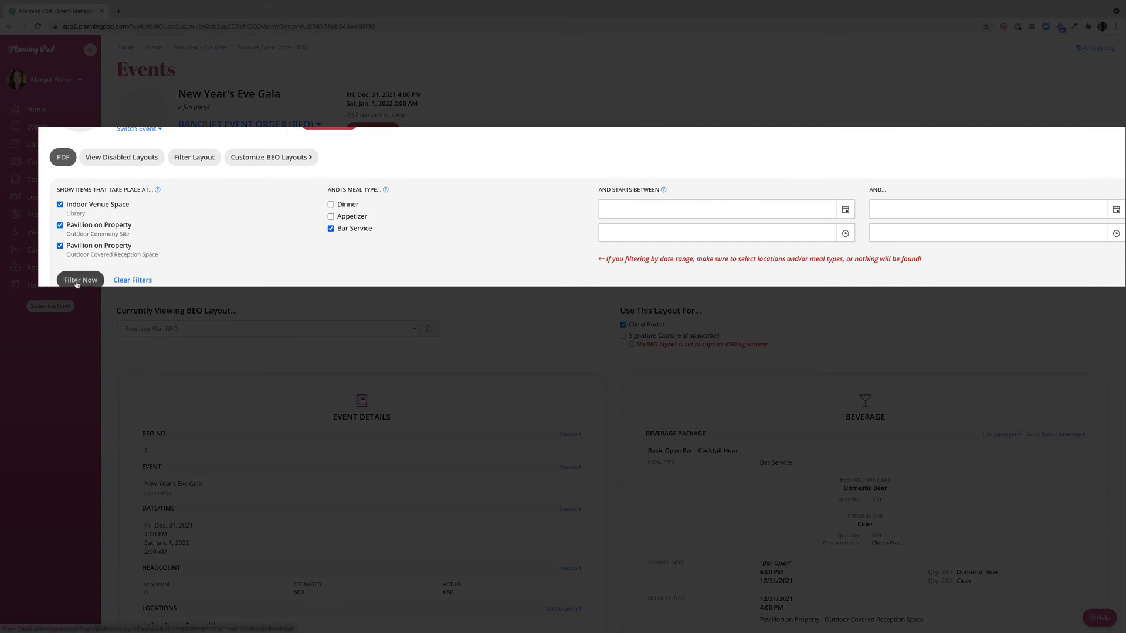
left_click(82, 280)
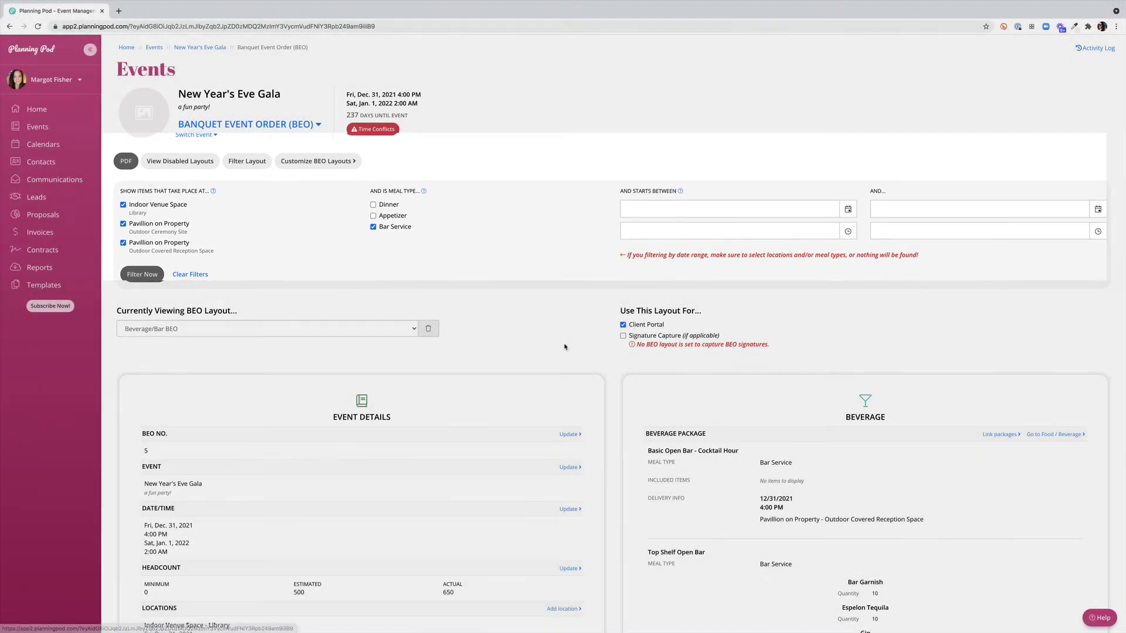
scroll(562, 351, "down", 3)
scroll(567, 347, "down", 4)
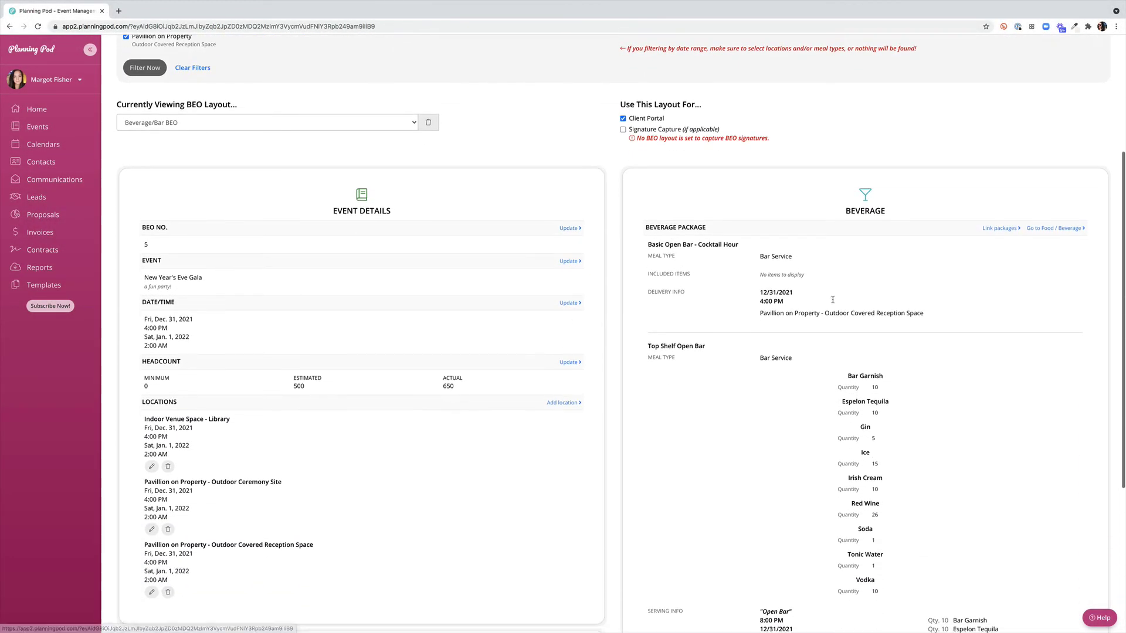
scroll(939, 380, "down", 3)
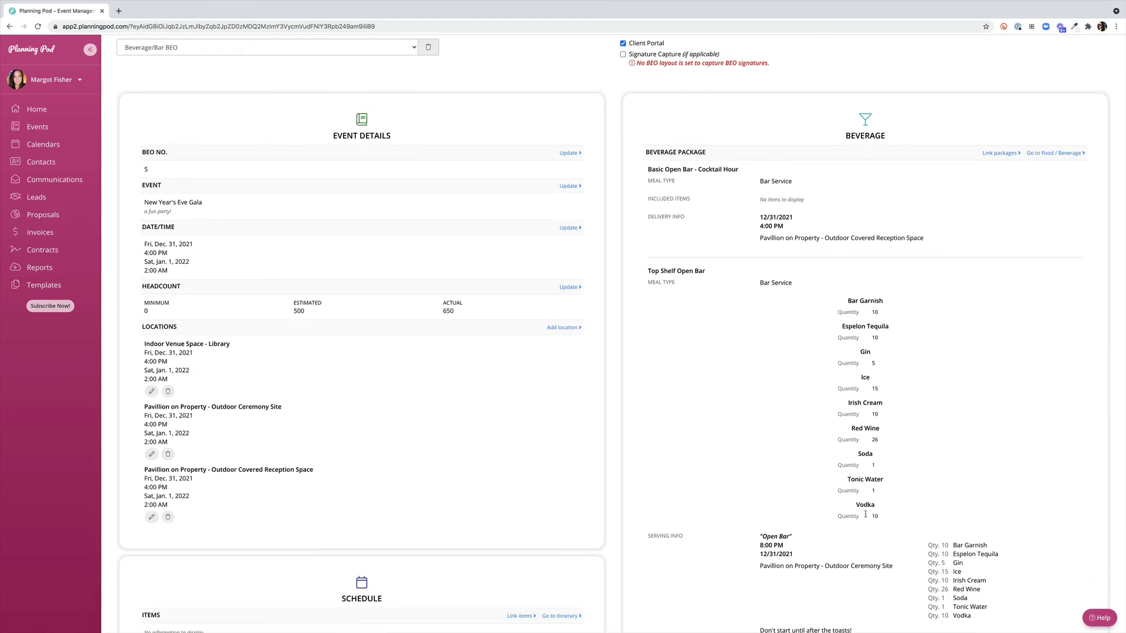
scroll(932, 463, "down", 2)
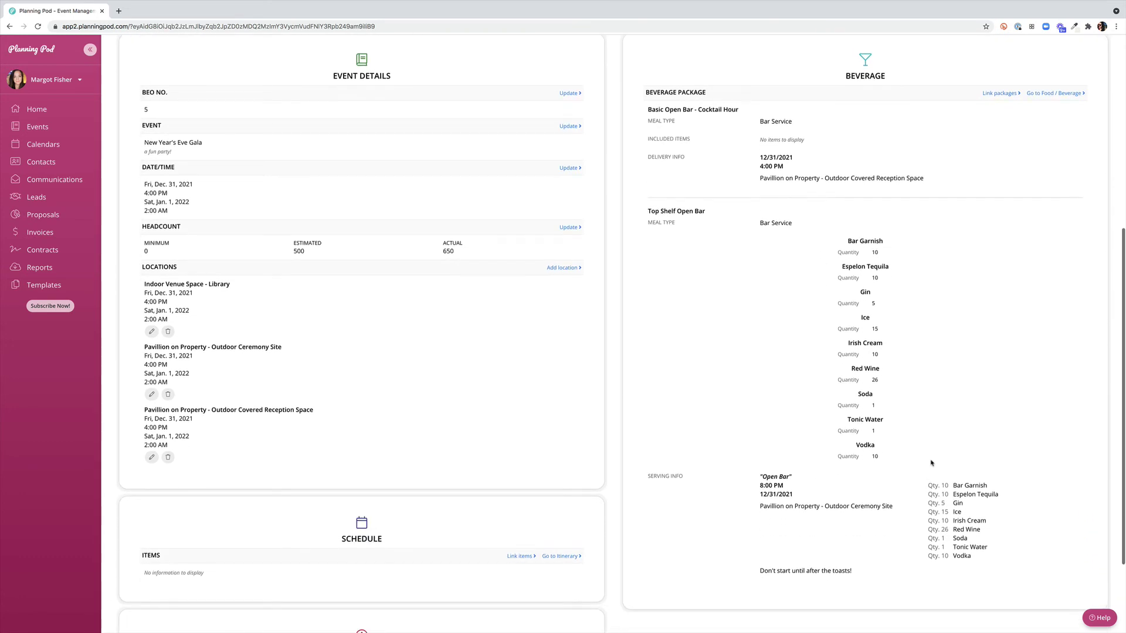
scroll(932, 464, "down", 2)
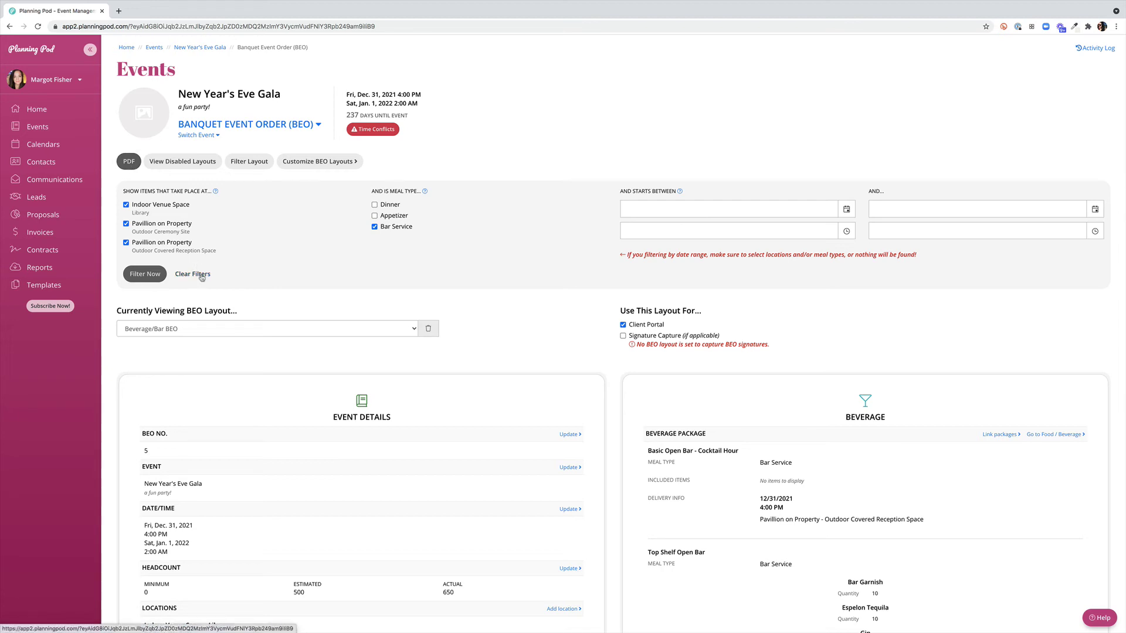
Clear all layout filters to restore the Basic Open Bar's Domestic Beer and Cider items.
left_click(201, 275)
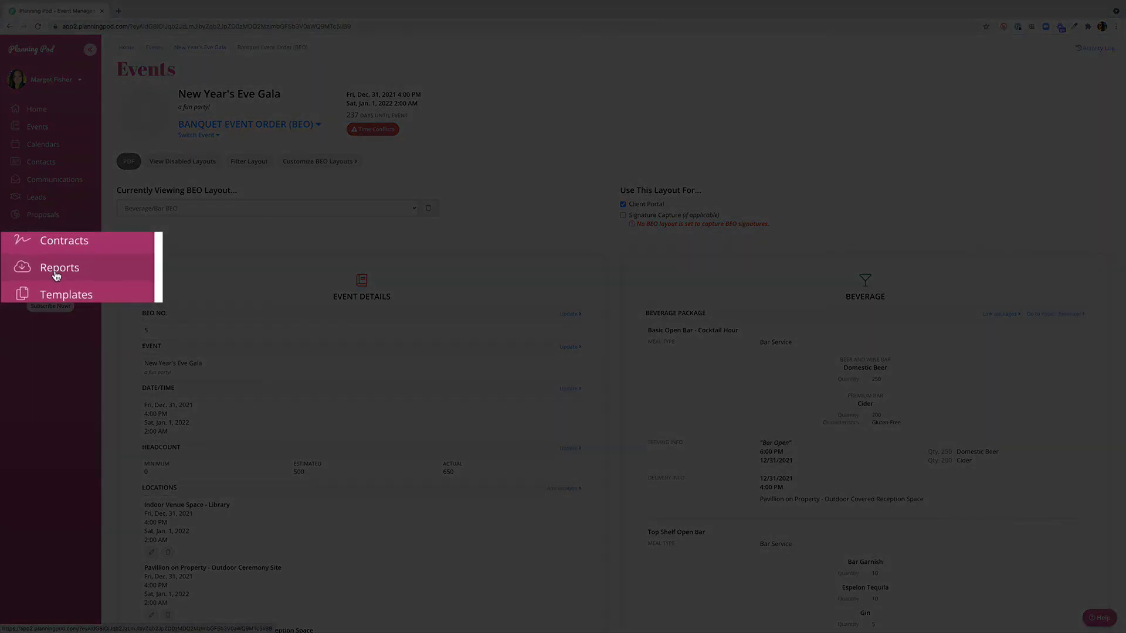
Go to Reports and start a batch print of BEOs.
left_click(56, 271)
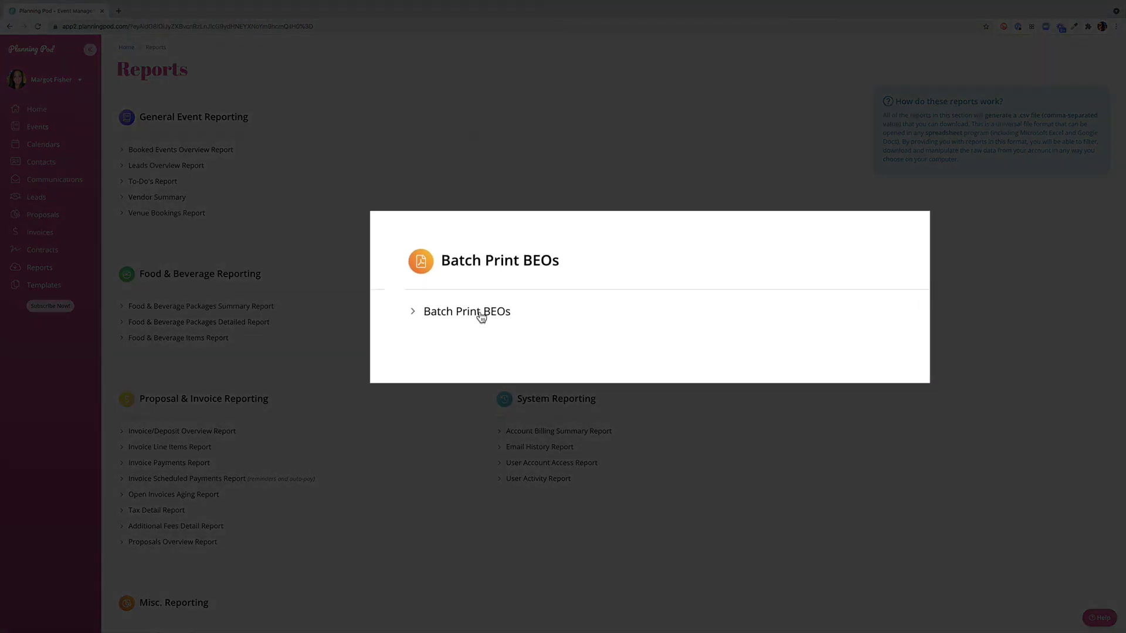
left_click(480, 316)
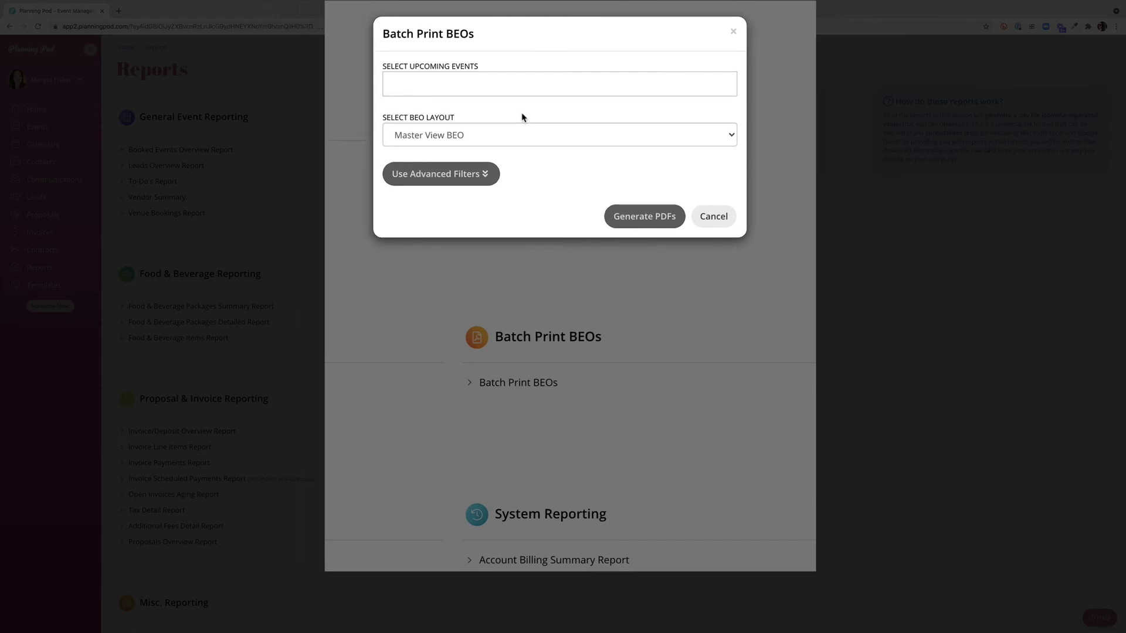
Add the Annual Volunteer Gala and the sample wedding to the batch's upcoming events.
left_click(531, 83)
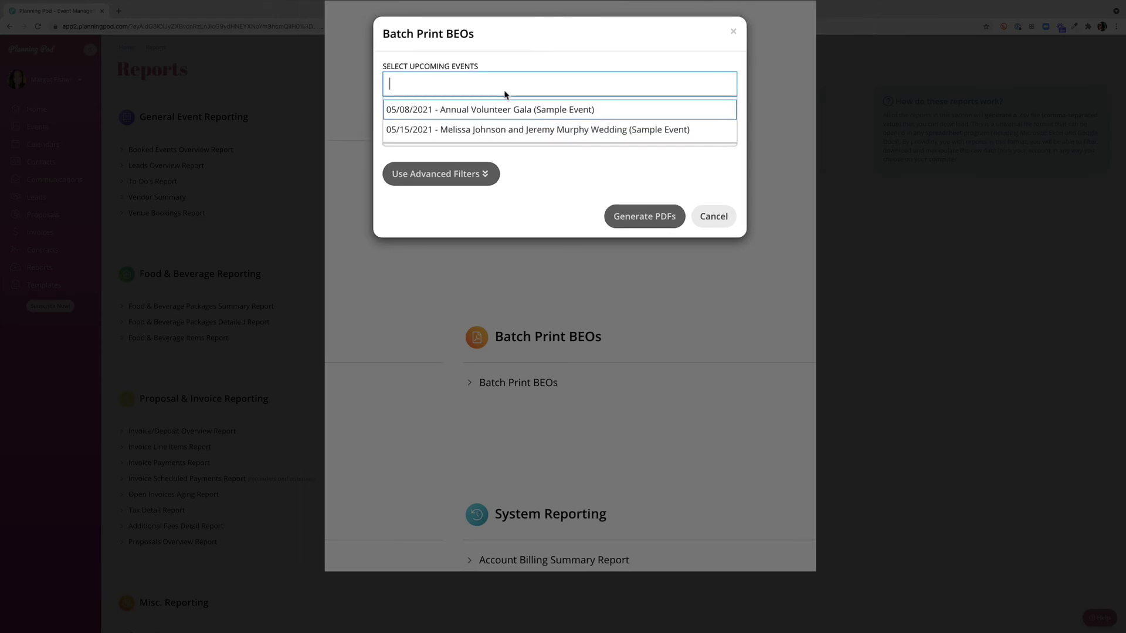
left_click(501, 109)
left_click(655, 85)
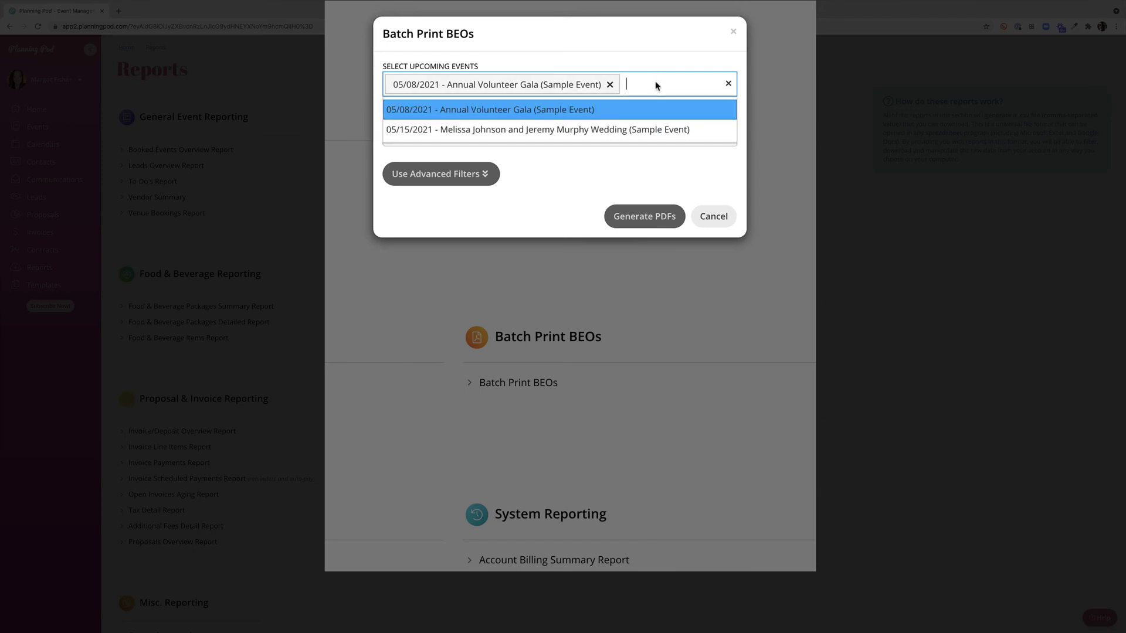
left_click(645, 129)
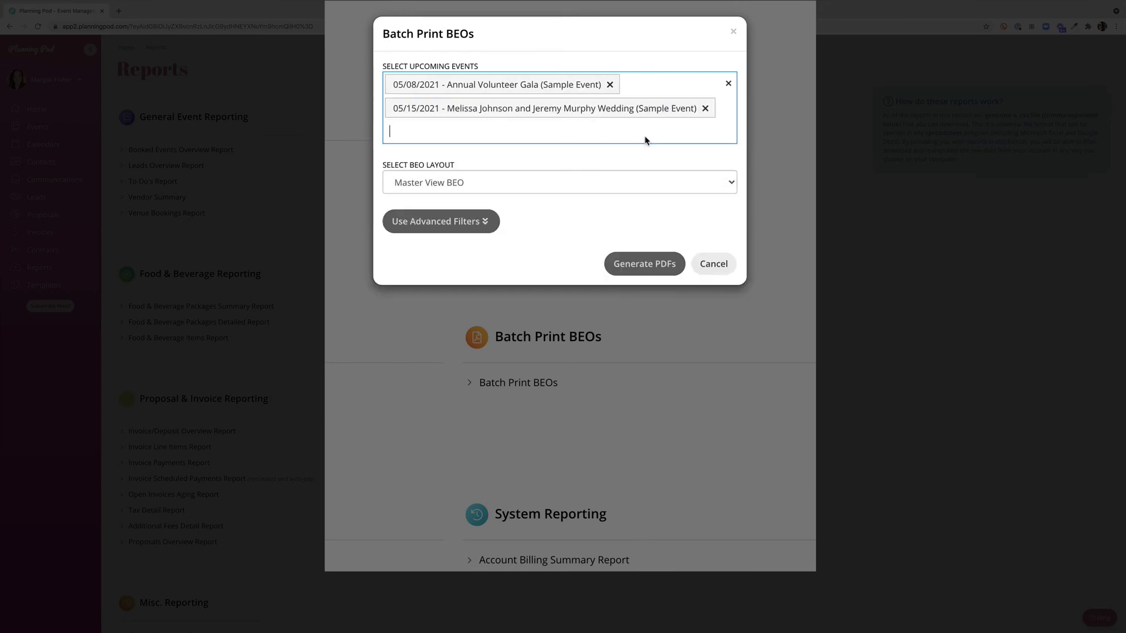
left_click(439, 131)
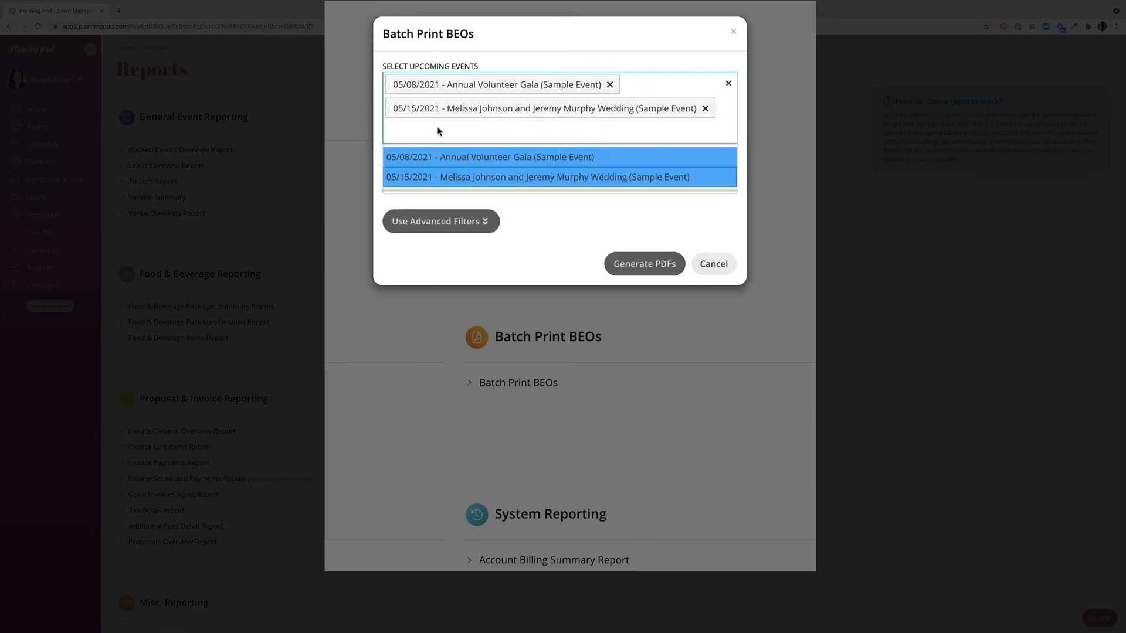
left_click(578, 39)
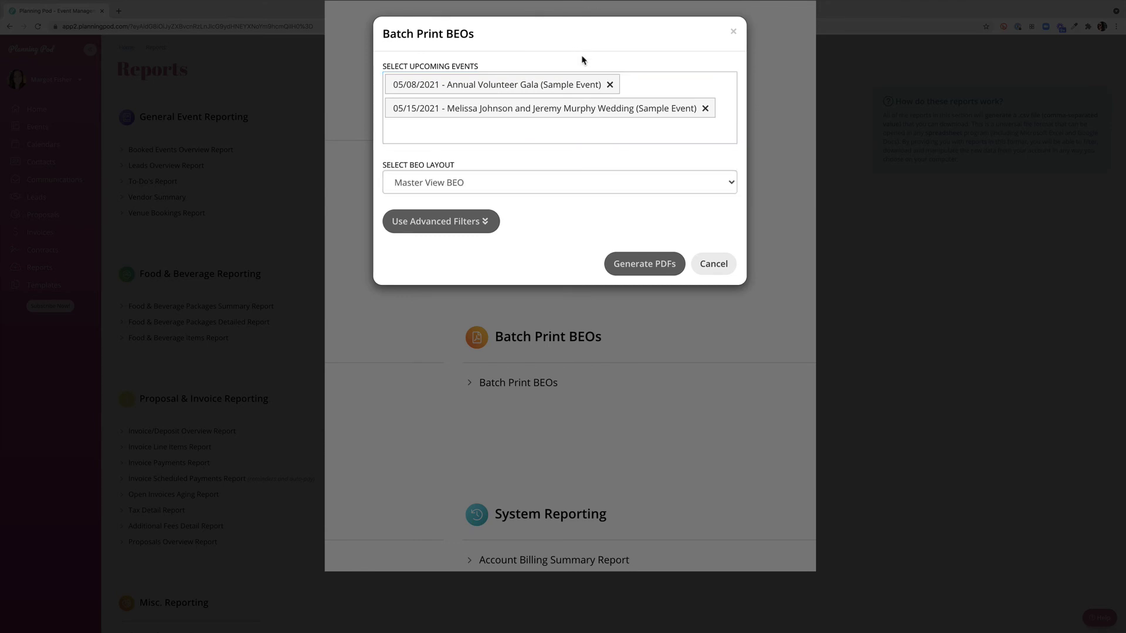
Choose the Kitchen BEO layout and reveal the advanced filters.
left_click(539, 182)
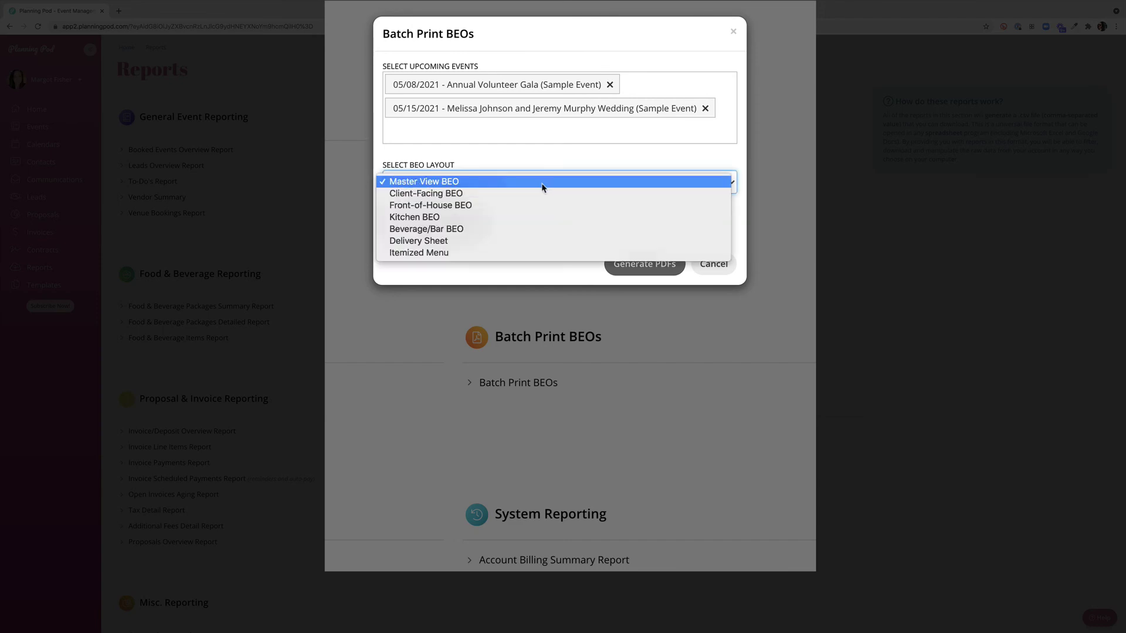
left_click(532, 219)
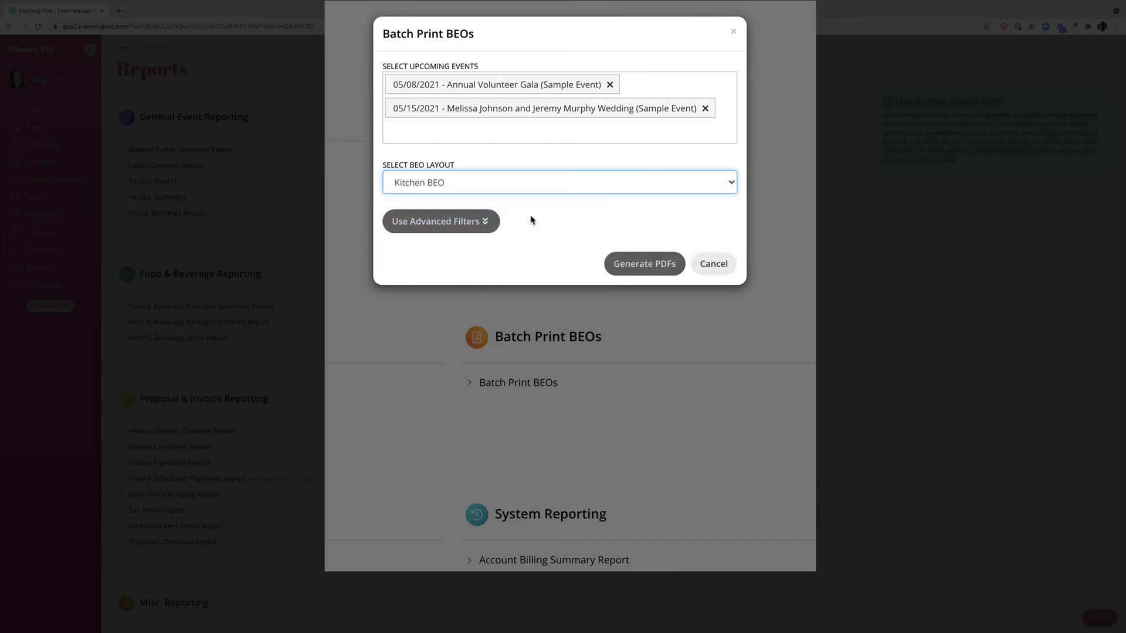
left_click(482, 221)
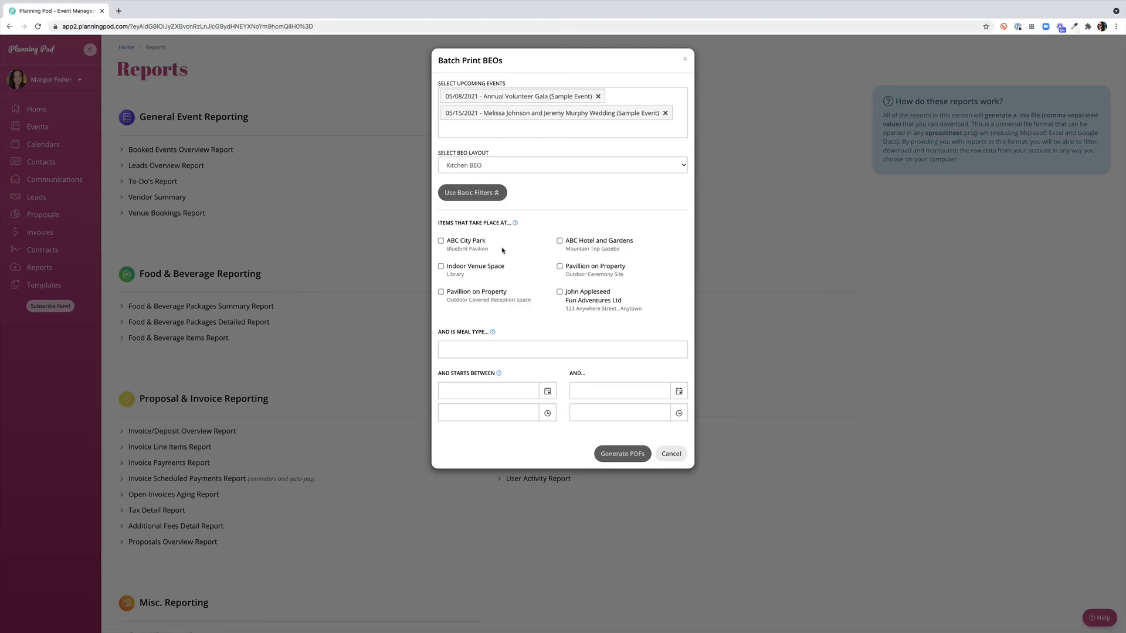
Leave the meal-type filter blank and generate the Kitchen BEO PDFs.
left_click(528, 352)
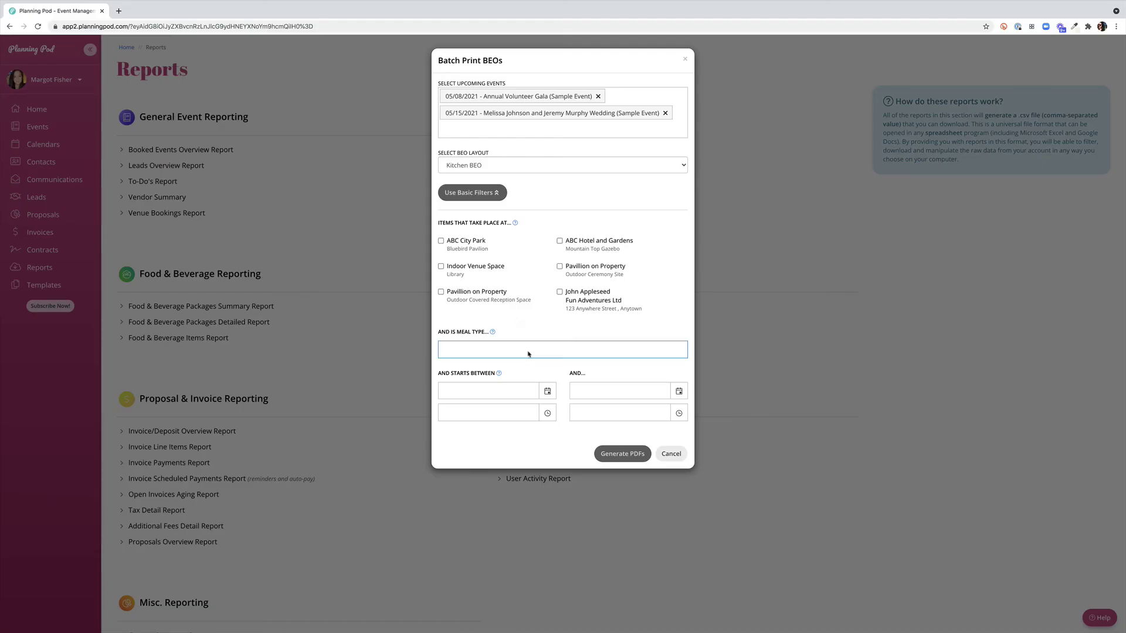
left_click(517, 401)
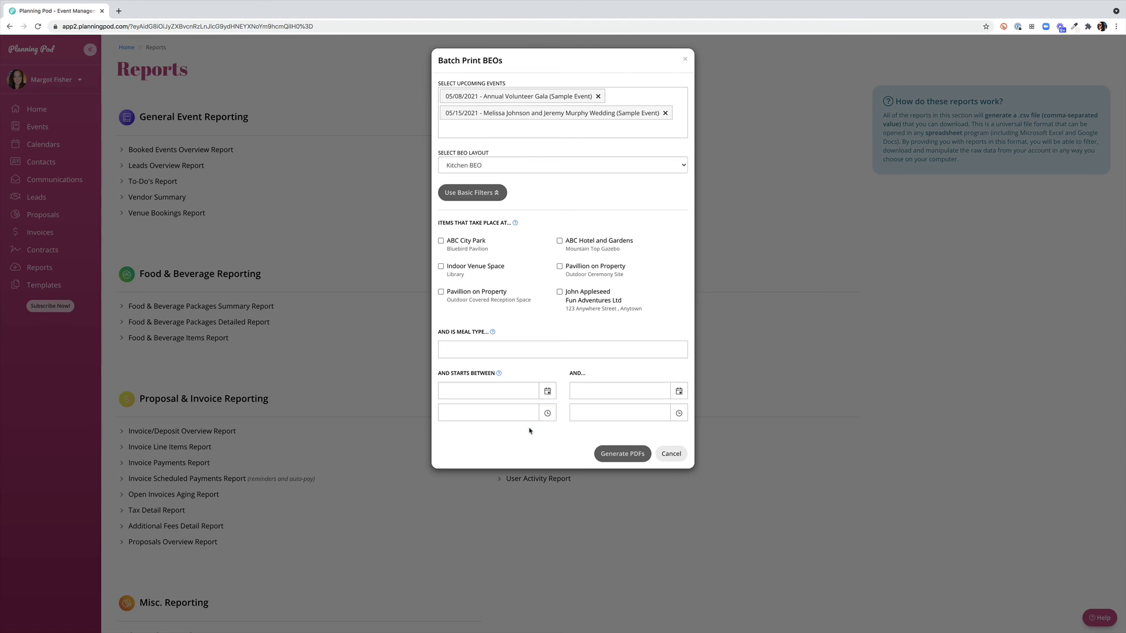
left_click(626, 456)
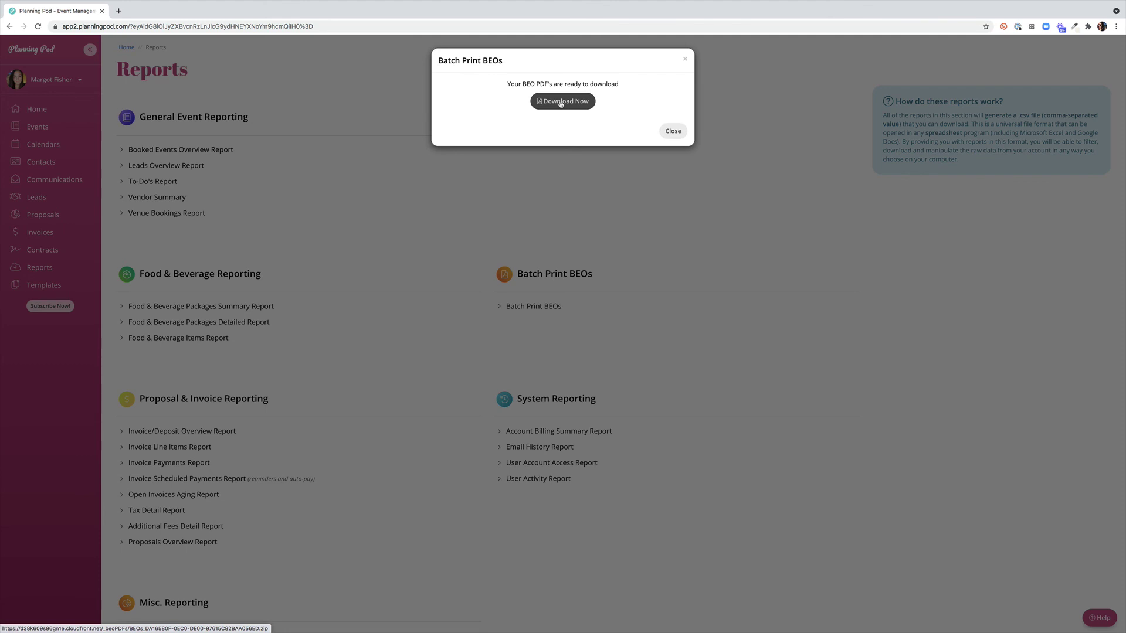
Download the batch-printed Kitchen BEO PDFs, closing the Batch Print BEOs dialog.
left_click(672, 132)
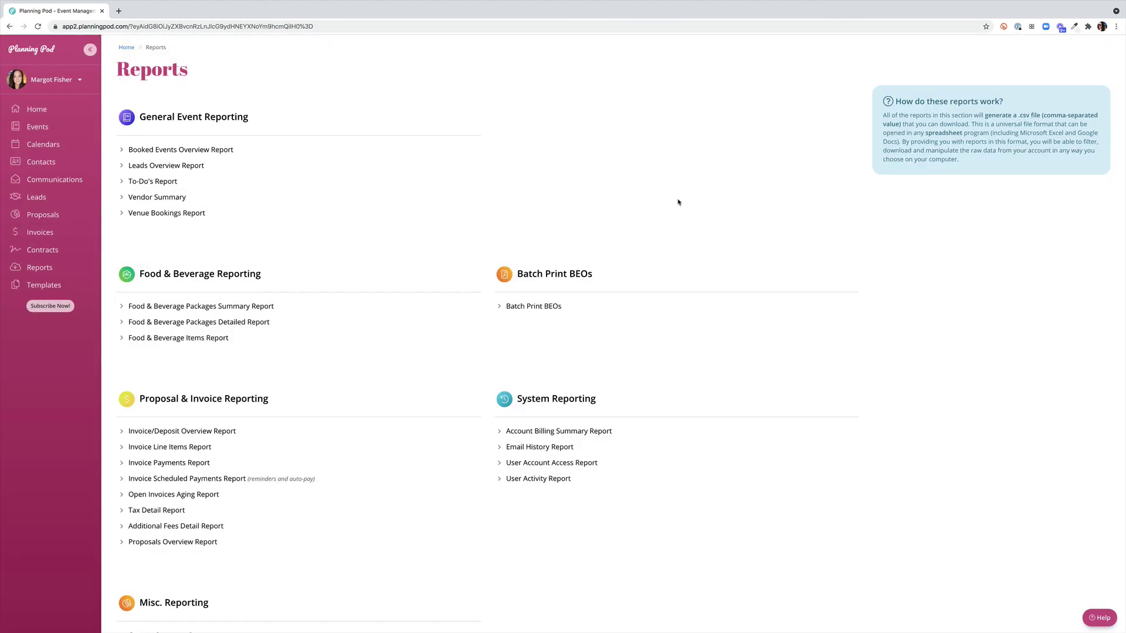